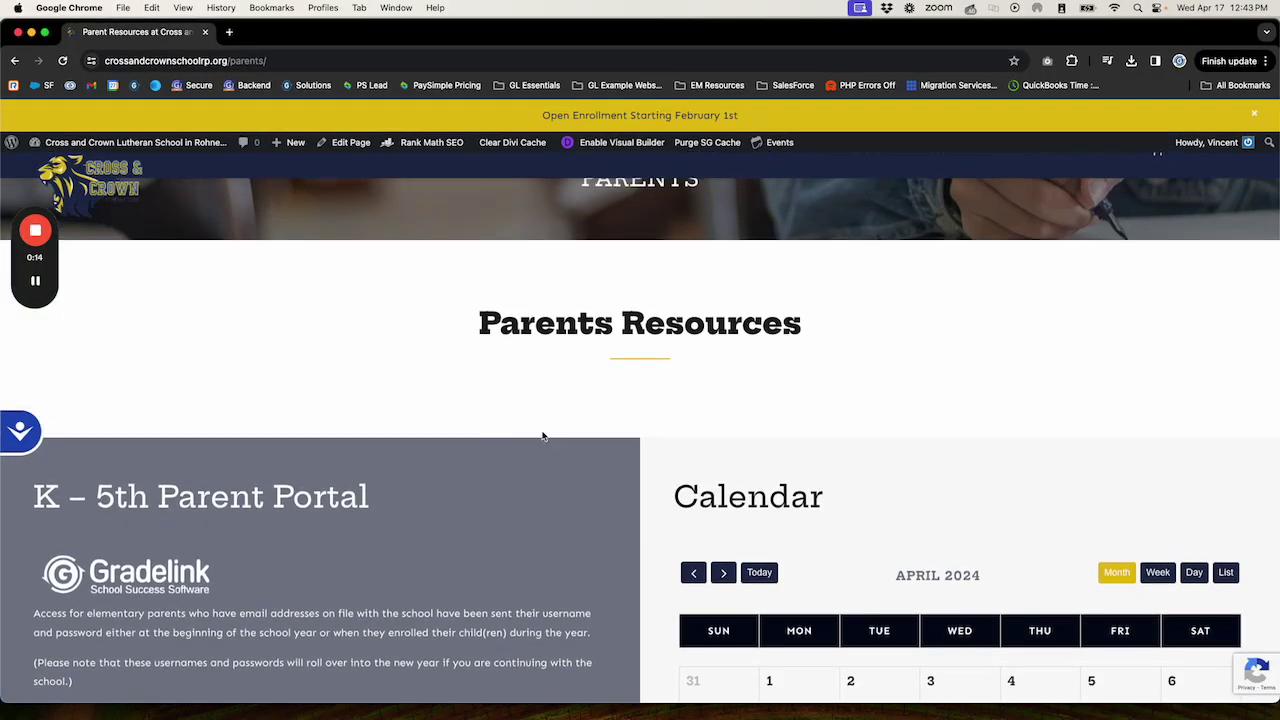
- Examine the calendar and parent portal sections on the school's Parents page, then reload the page
scroll(674, 455, "down", 5)
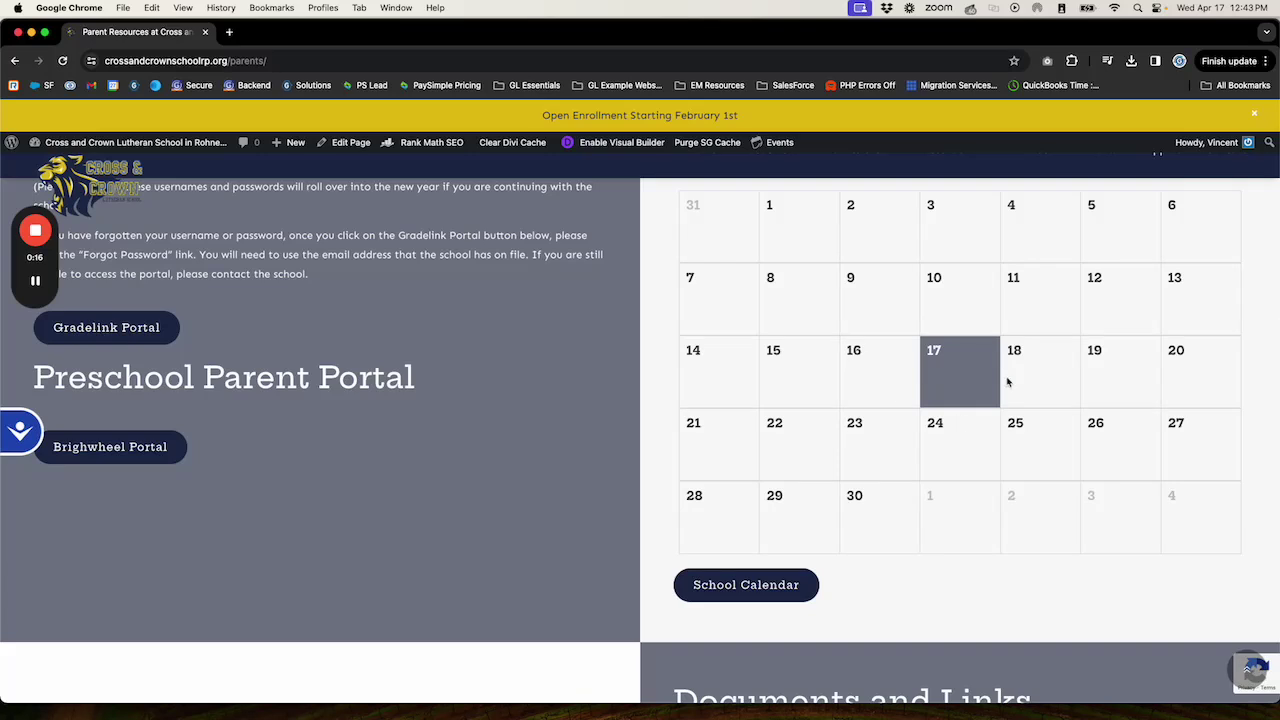
scroll(840, 452, "up", 2)
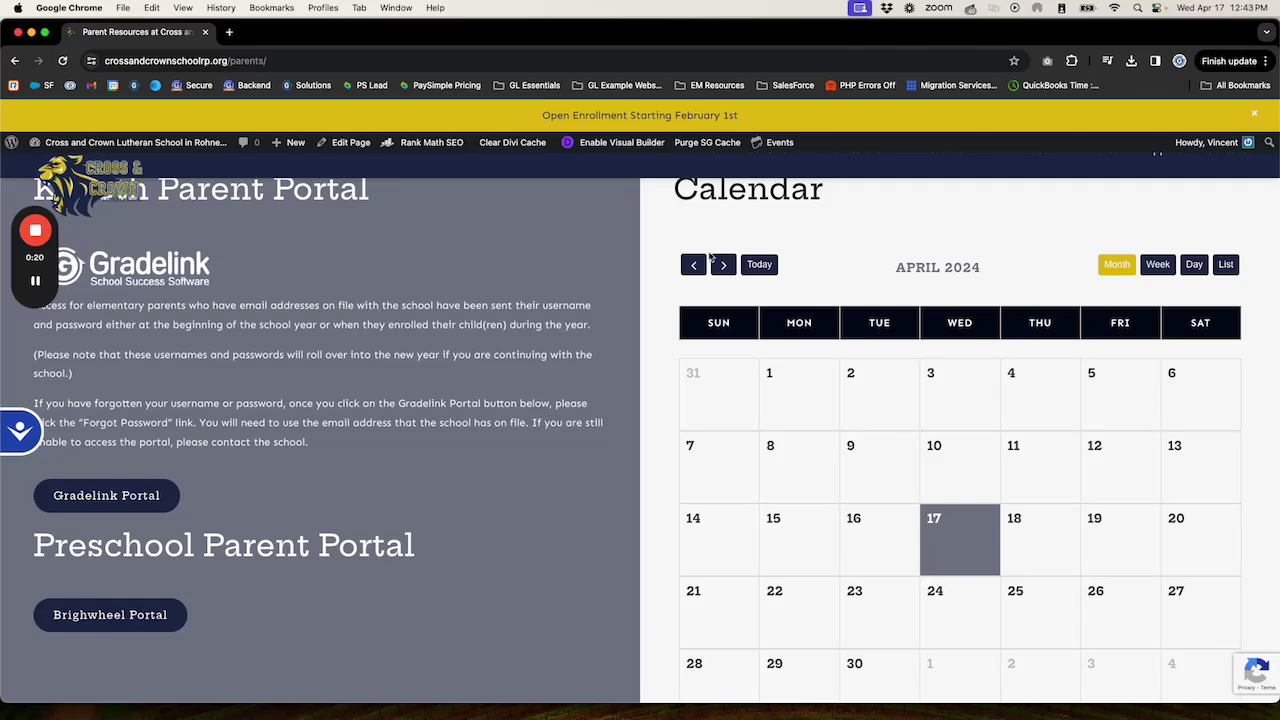
scroll(872, 540, "down", 3)
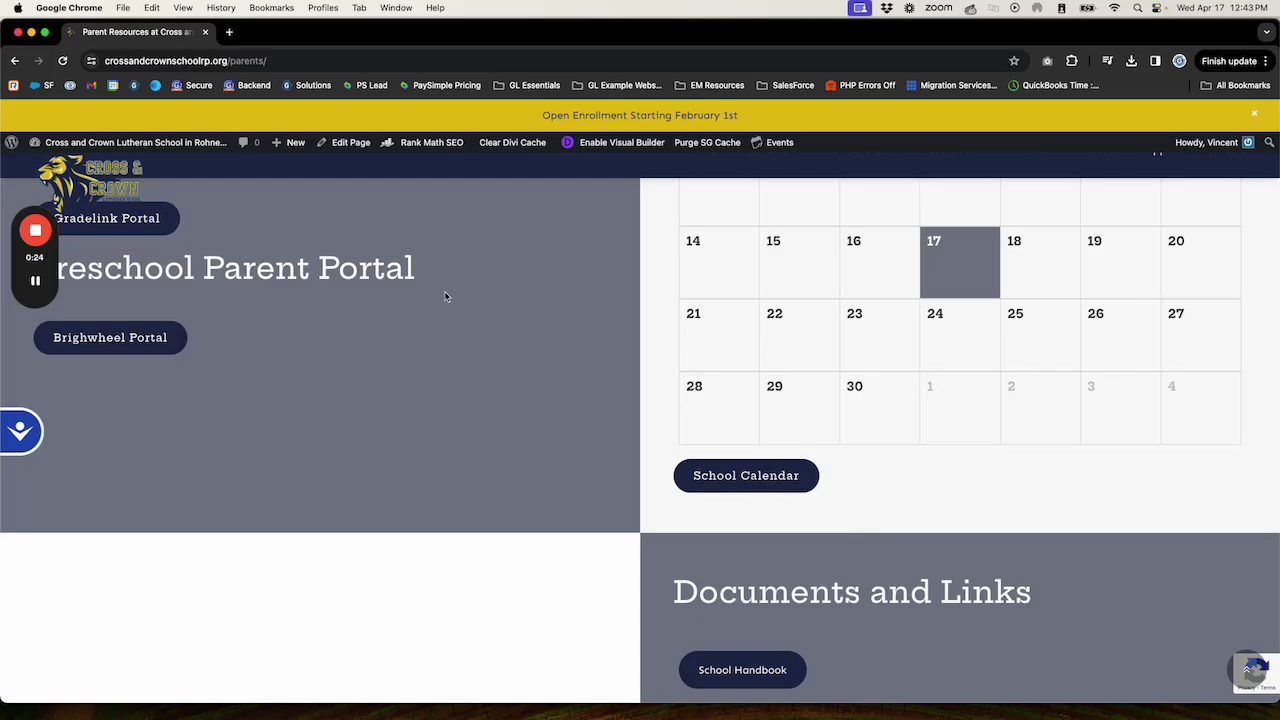
scroll(446, 297, "up", 1)
key("super+r")
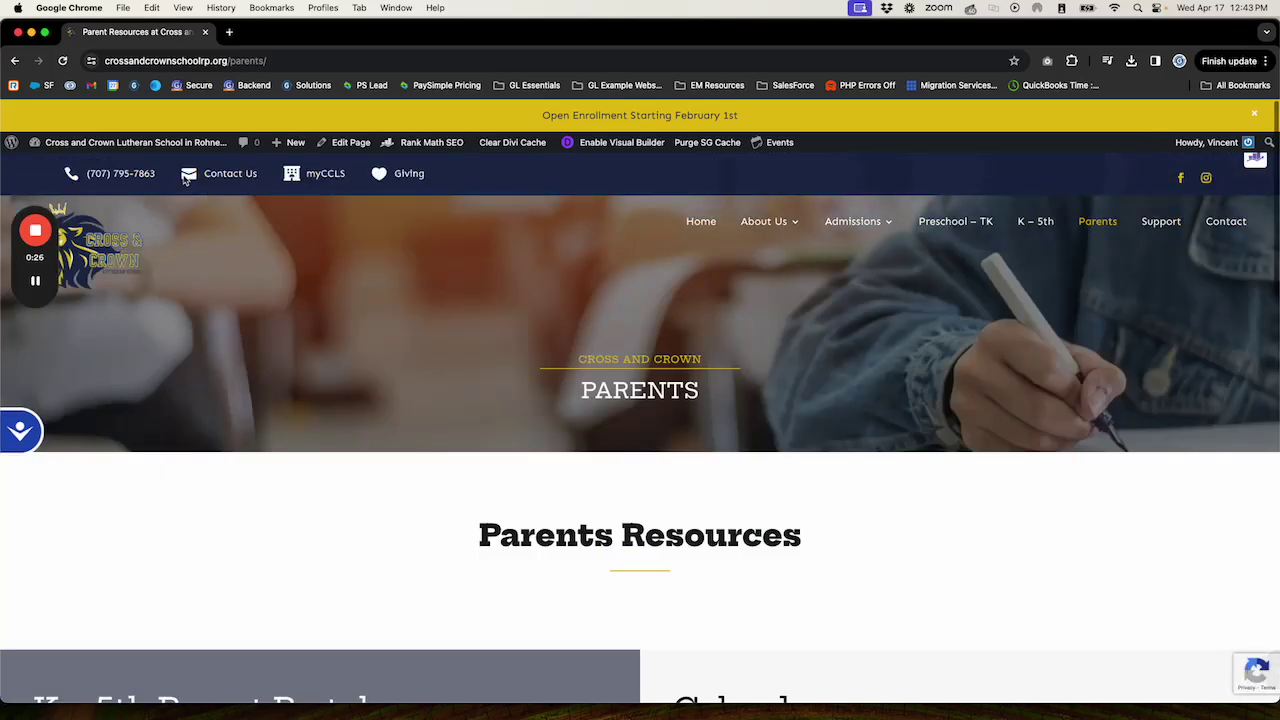
- Open the Events license settings in the site's admin area and check the license keys of the Event Aggregator and other calendar add-ons
left_click(93, 146)
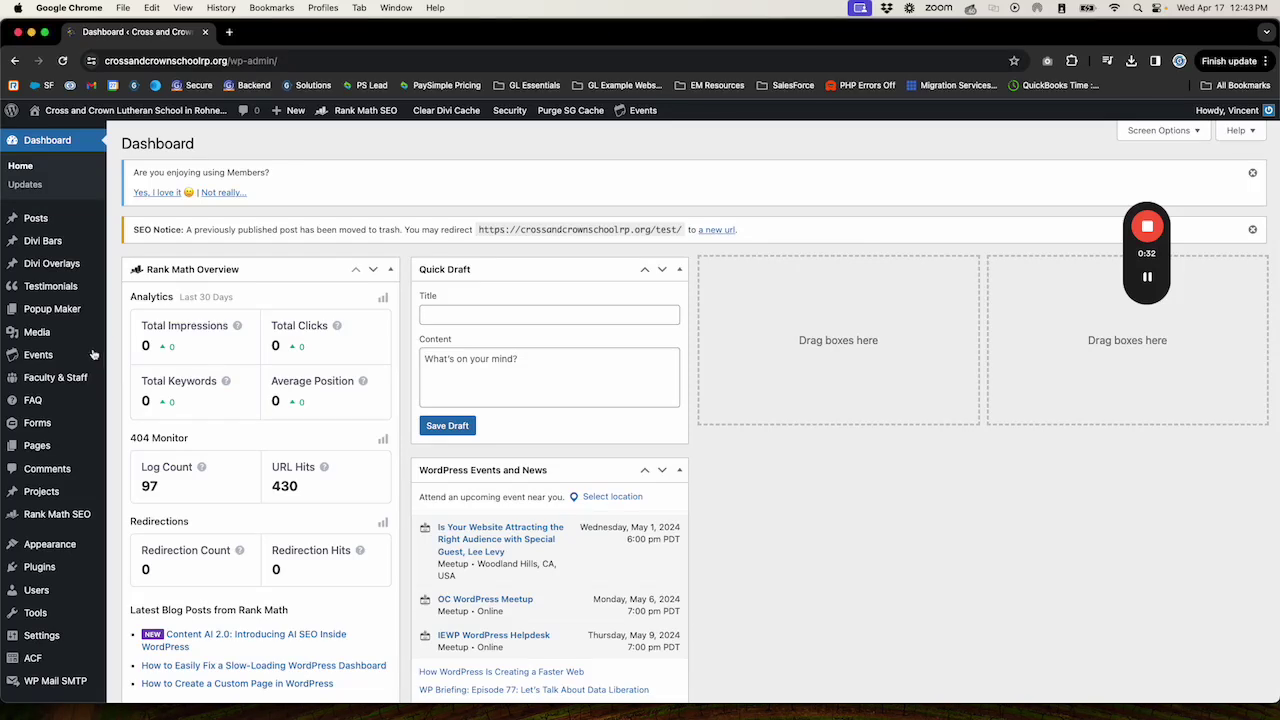
mouse_move(61, 356)
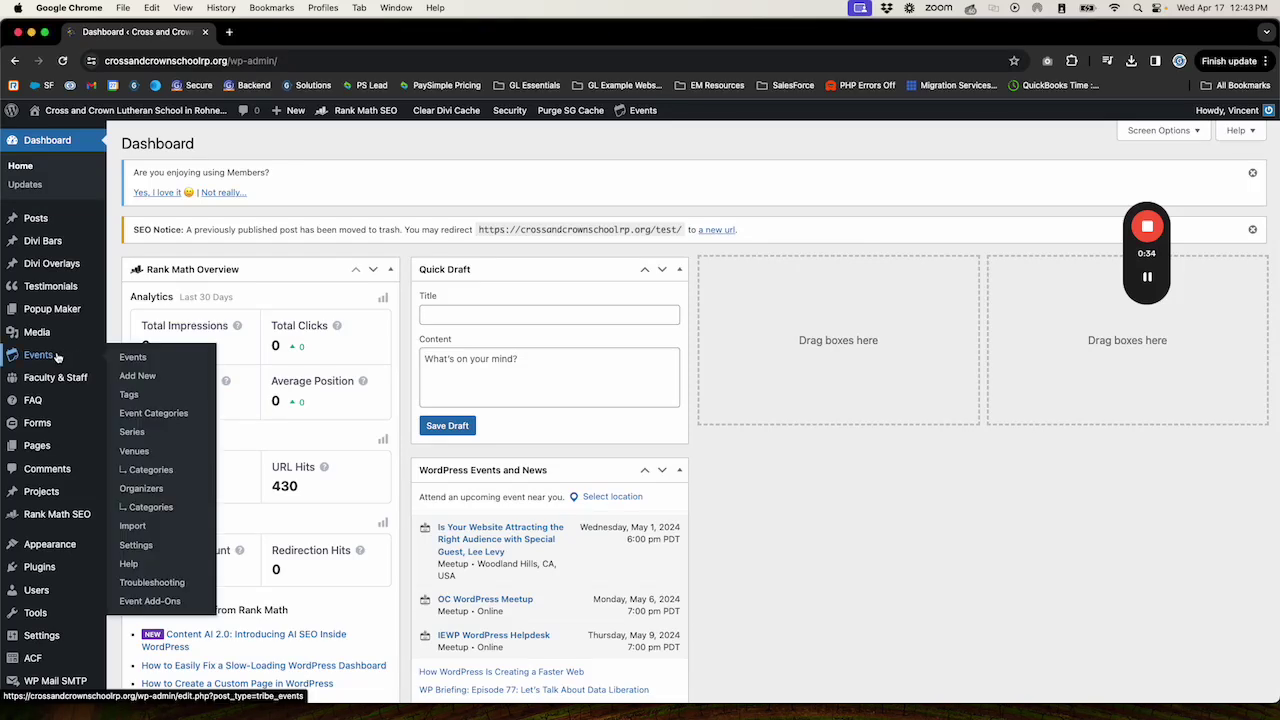
left_click(137, 546)
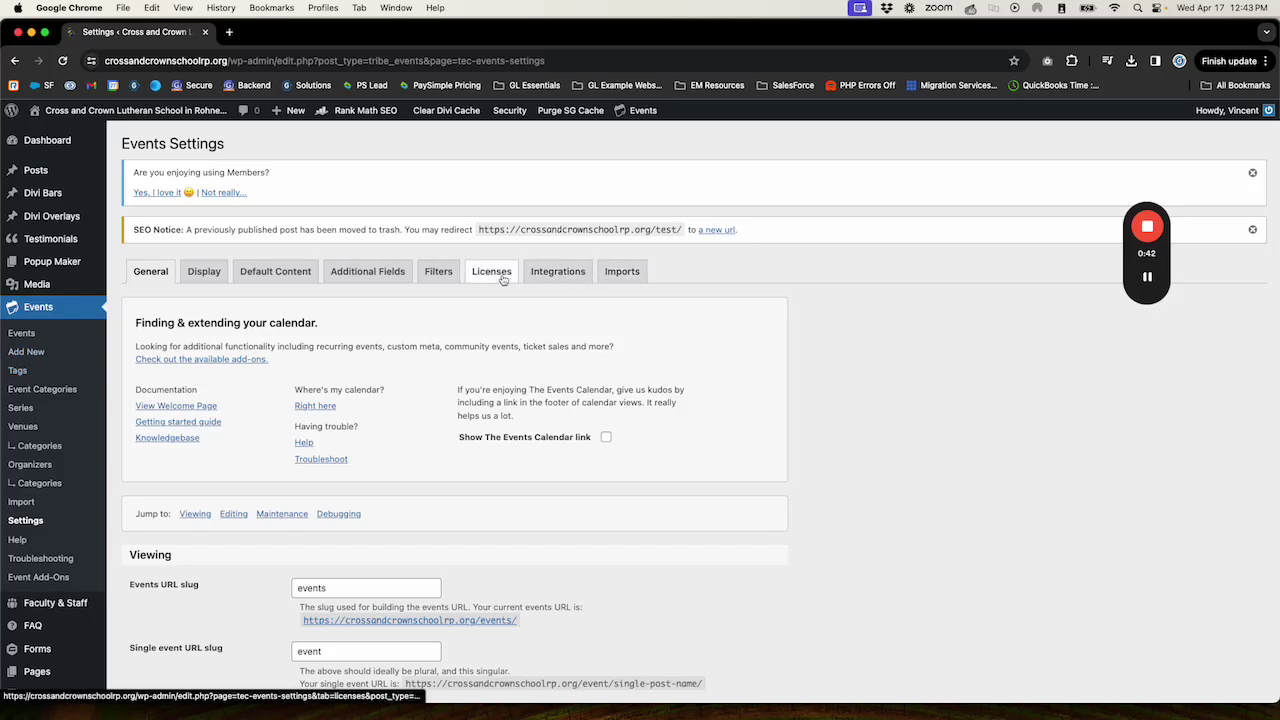
left_click(502, 276)
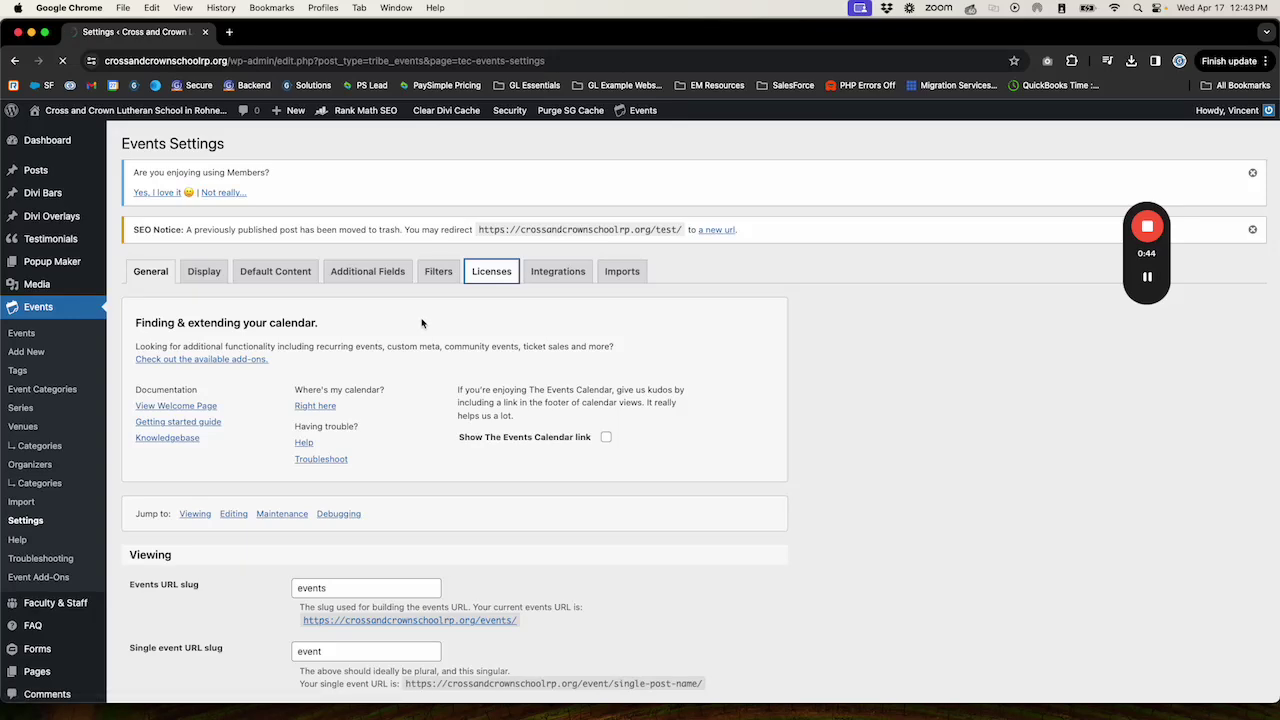
scroll(420, 330, "down", 10)
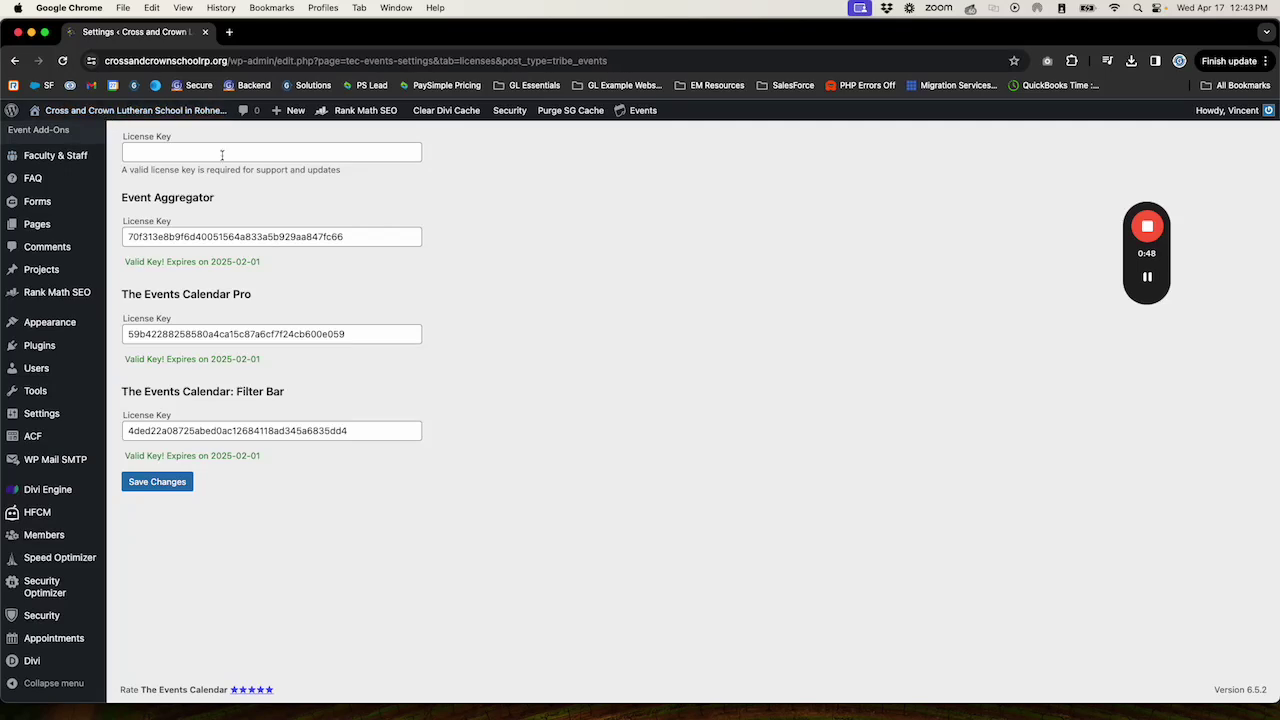
scroll(429, 245, "up", 4)
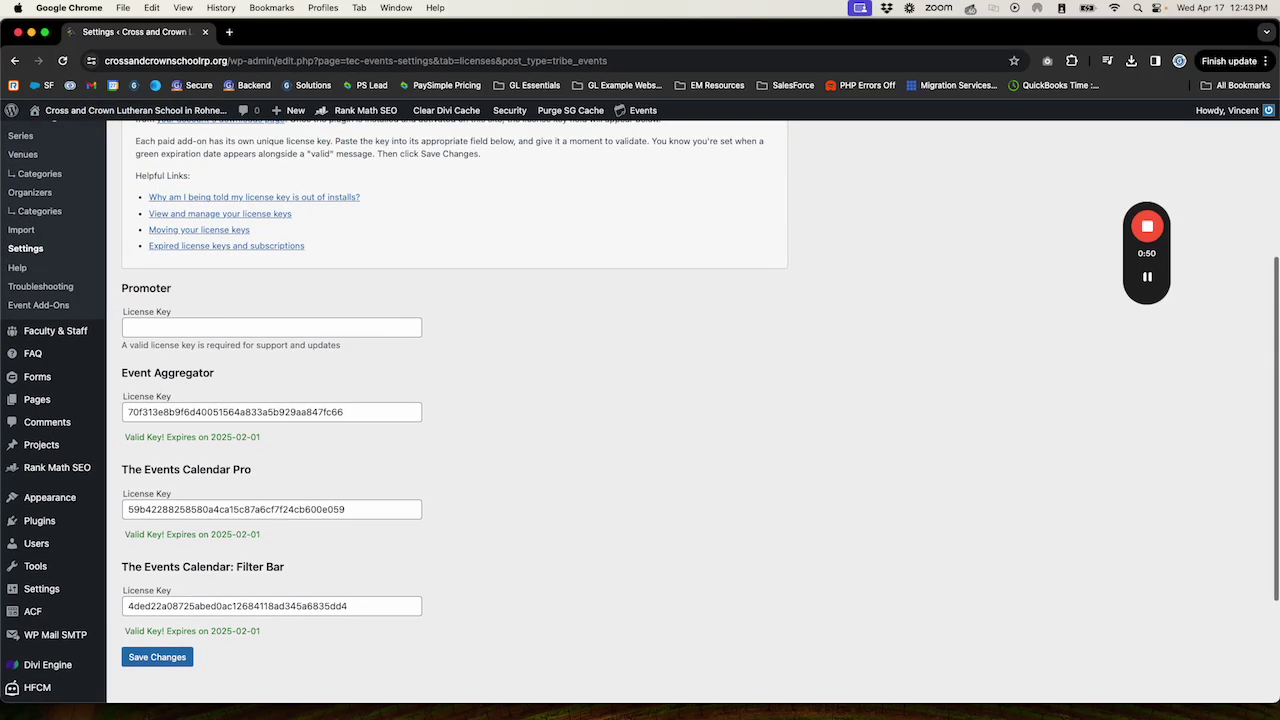
left_click_drag(124, 371, 229, 397)
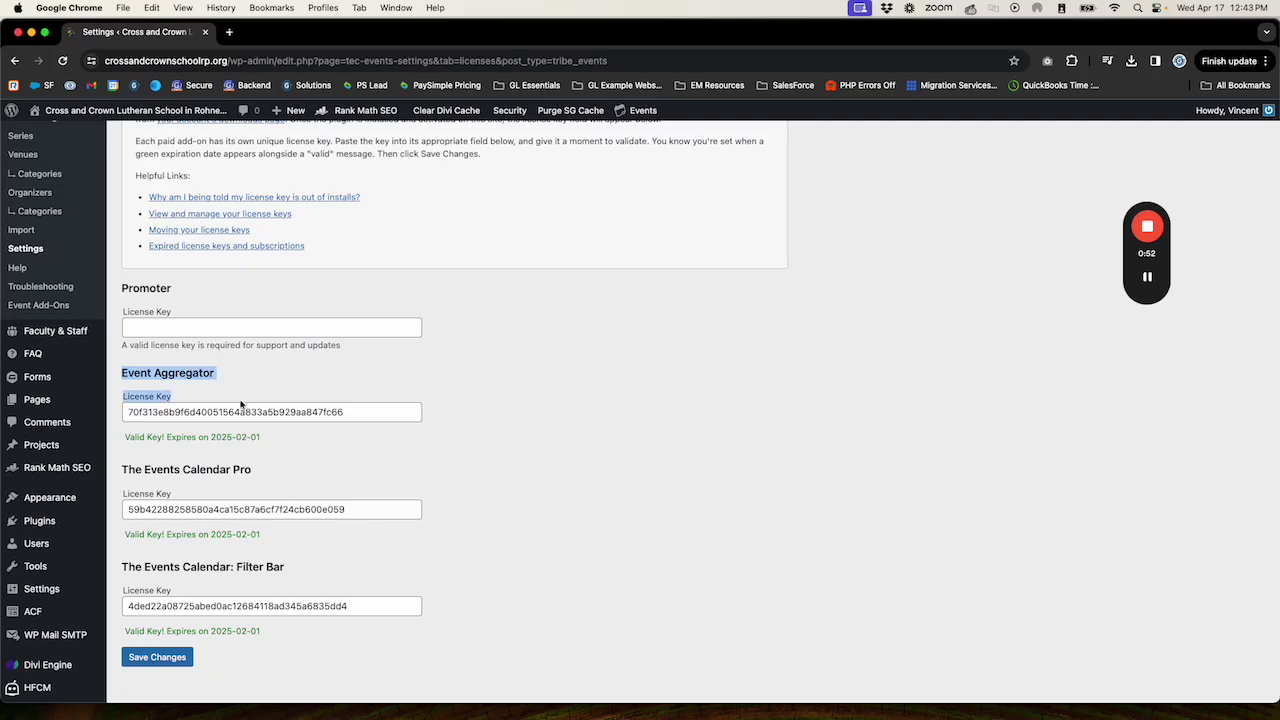
scroll(380, 392, "up", 6)
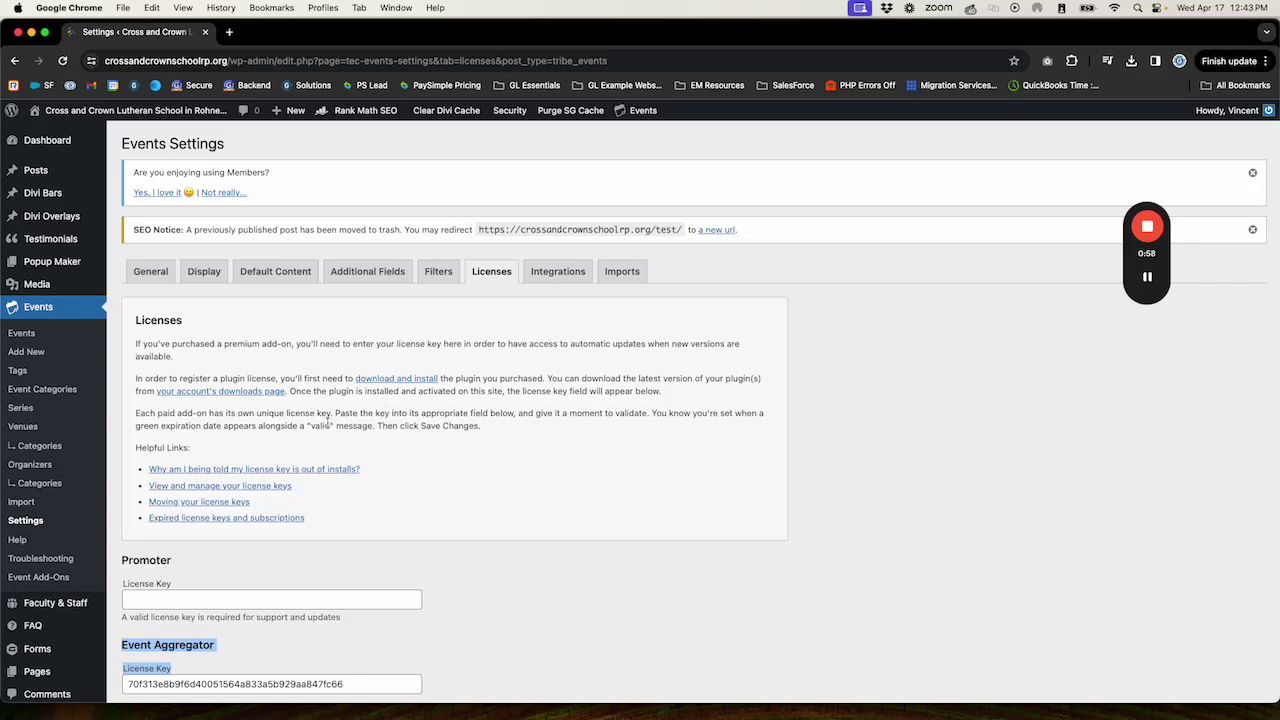
left_click(507, 590)
- Start a new events import with Google Calendar as the import origin
left_click(39, 312)
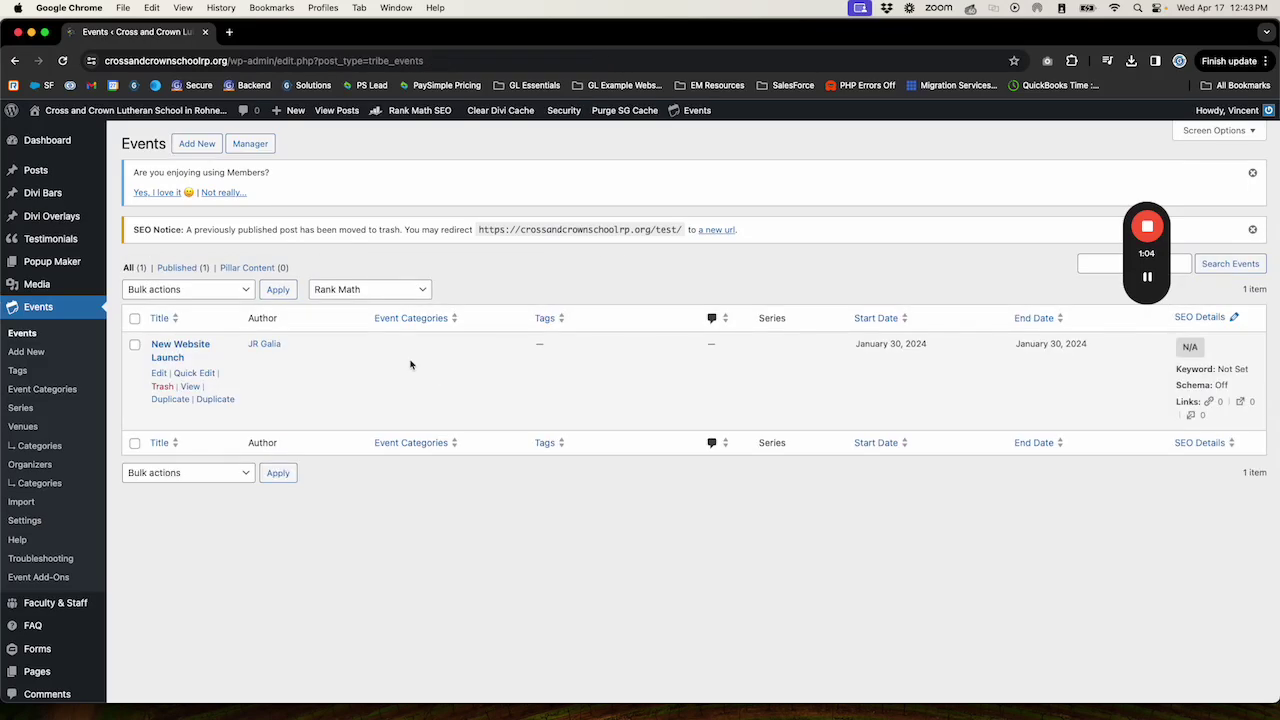
left_click(22, 503)
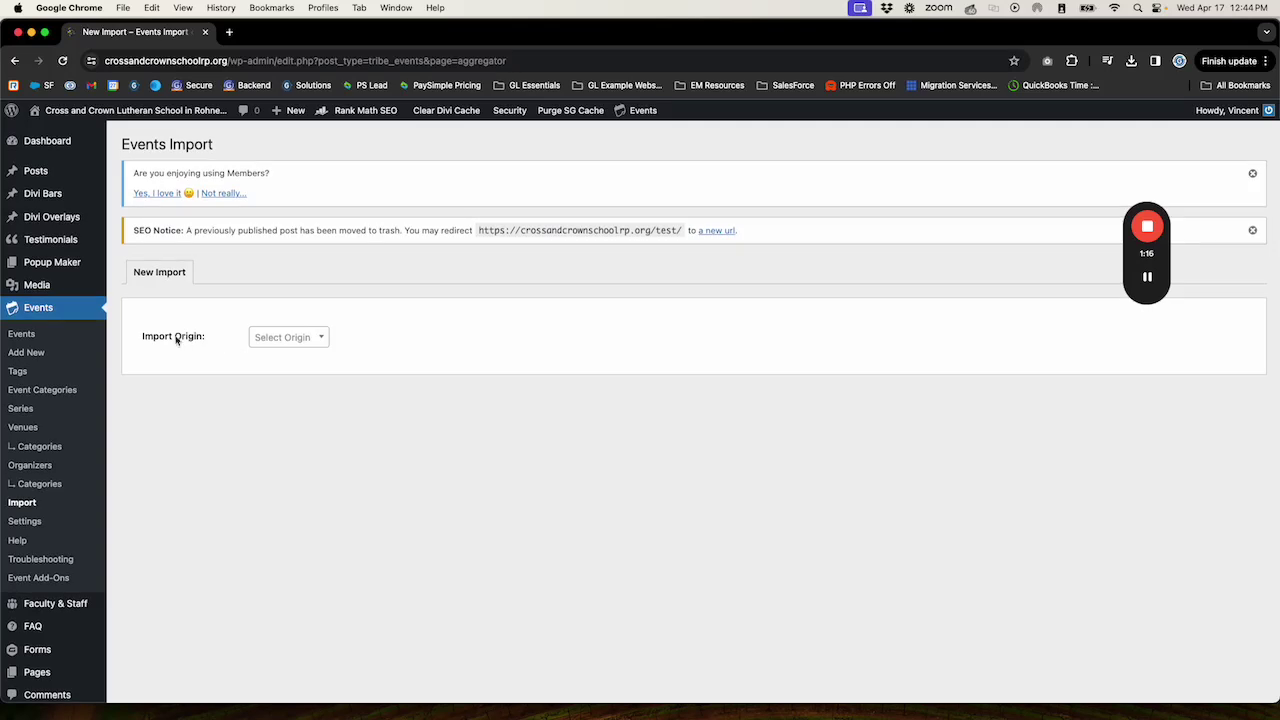
left_click(307, 340)
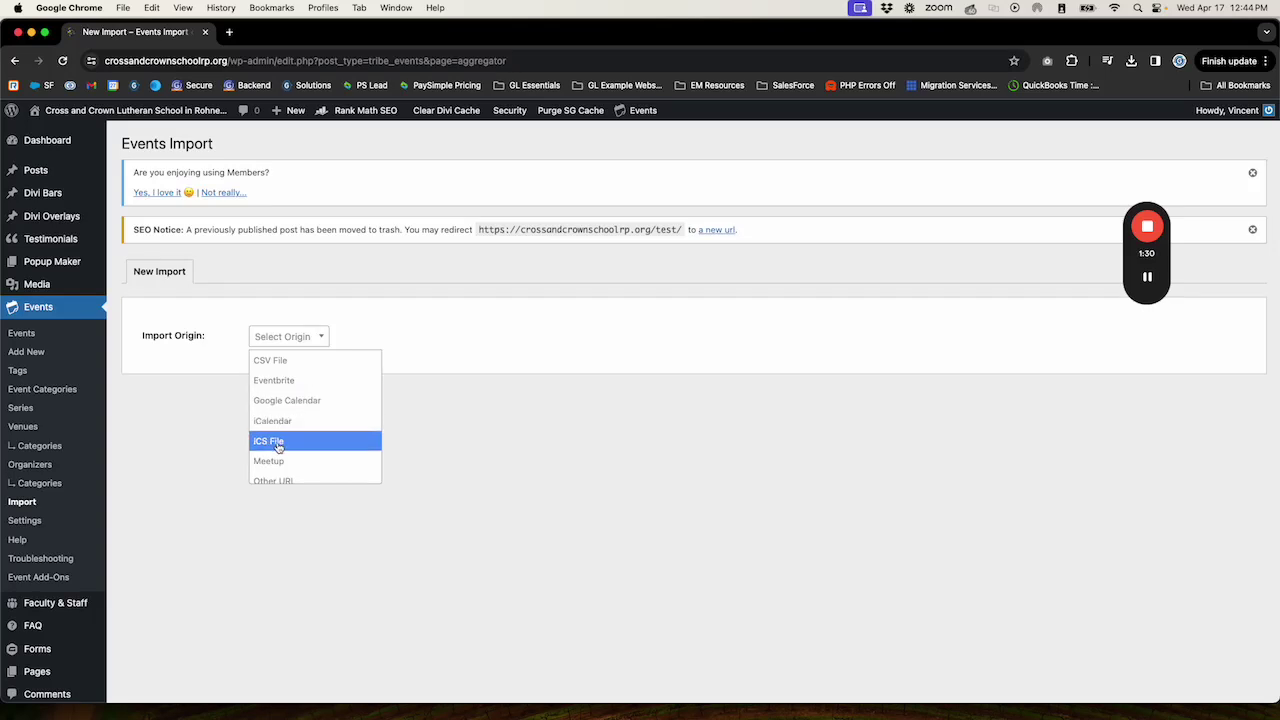
scroll(280, 462, "down", 1)
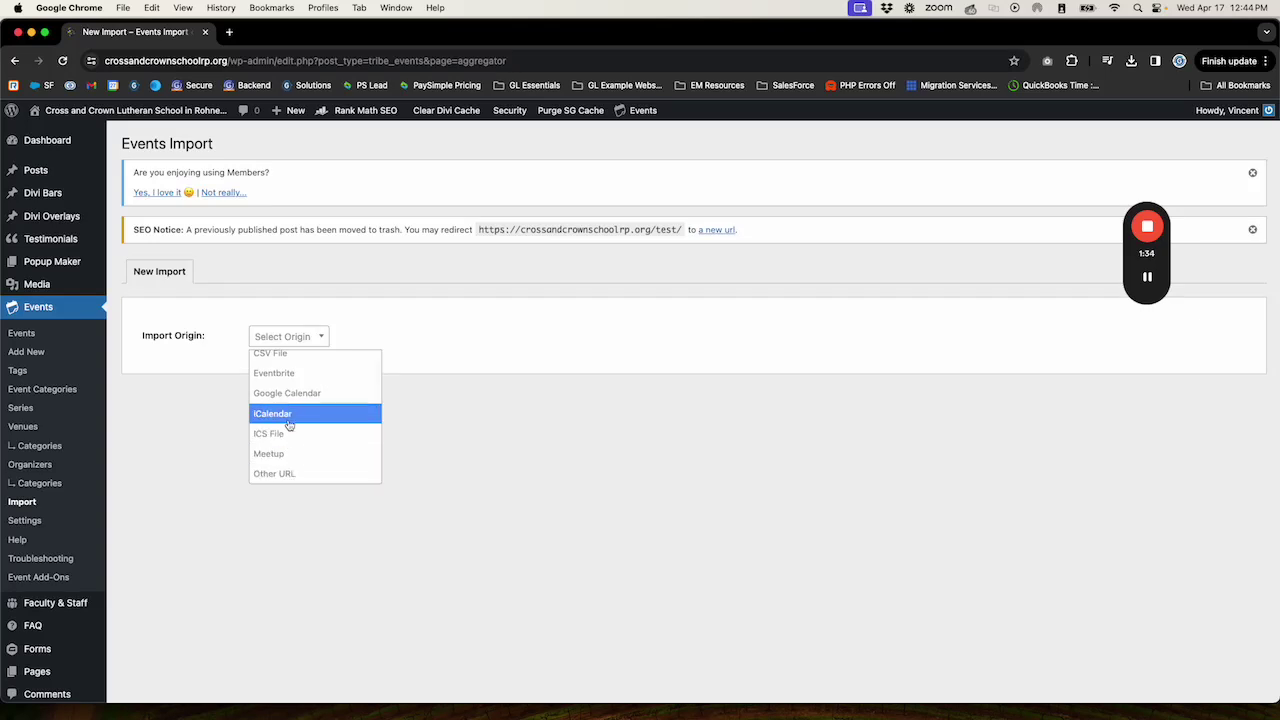
scroll(289, 424, "up", 1)
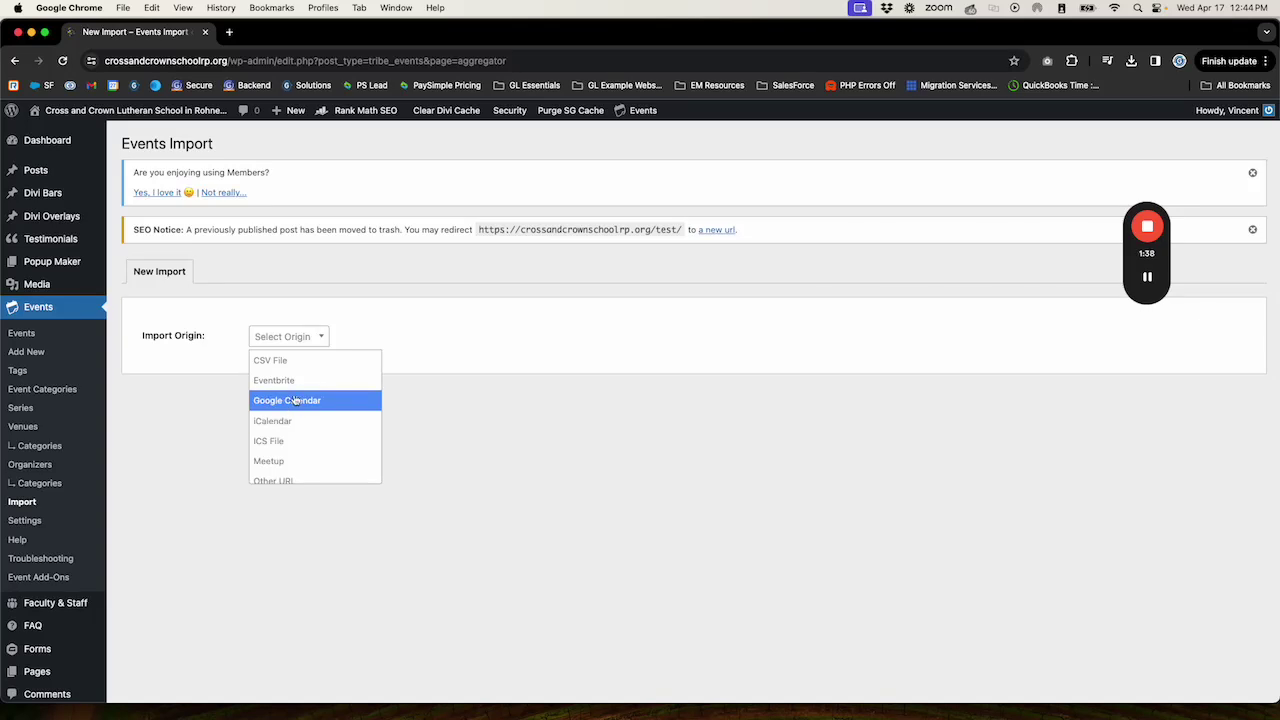
left_click(296, 400)
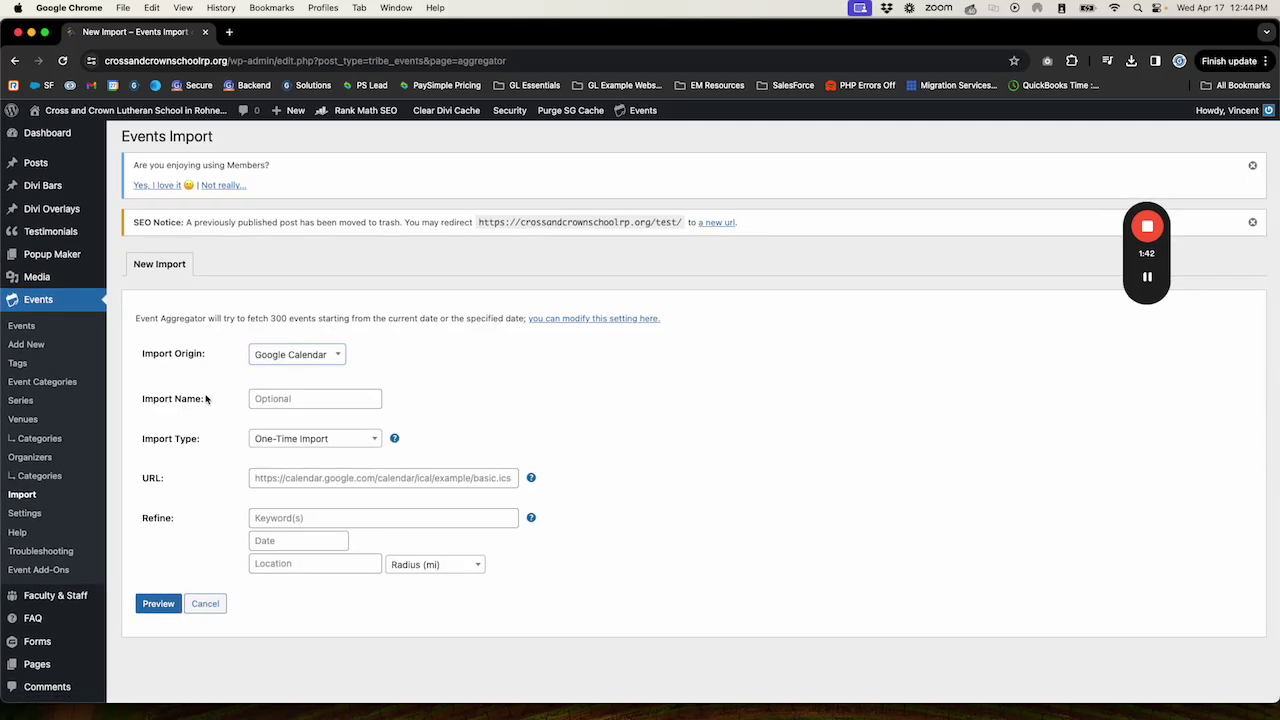
left_click(315, 441)
left_click(303, 343)
left_click(294, 357)
left_click(446, 334)
- Name the import "School Calendar" and make it a Scheduled Import with Daily frequency
left_click(285, 397)
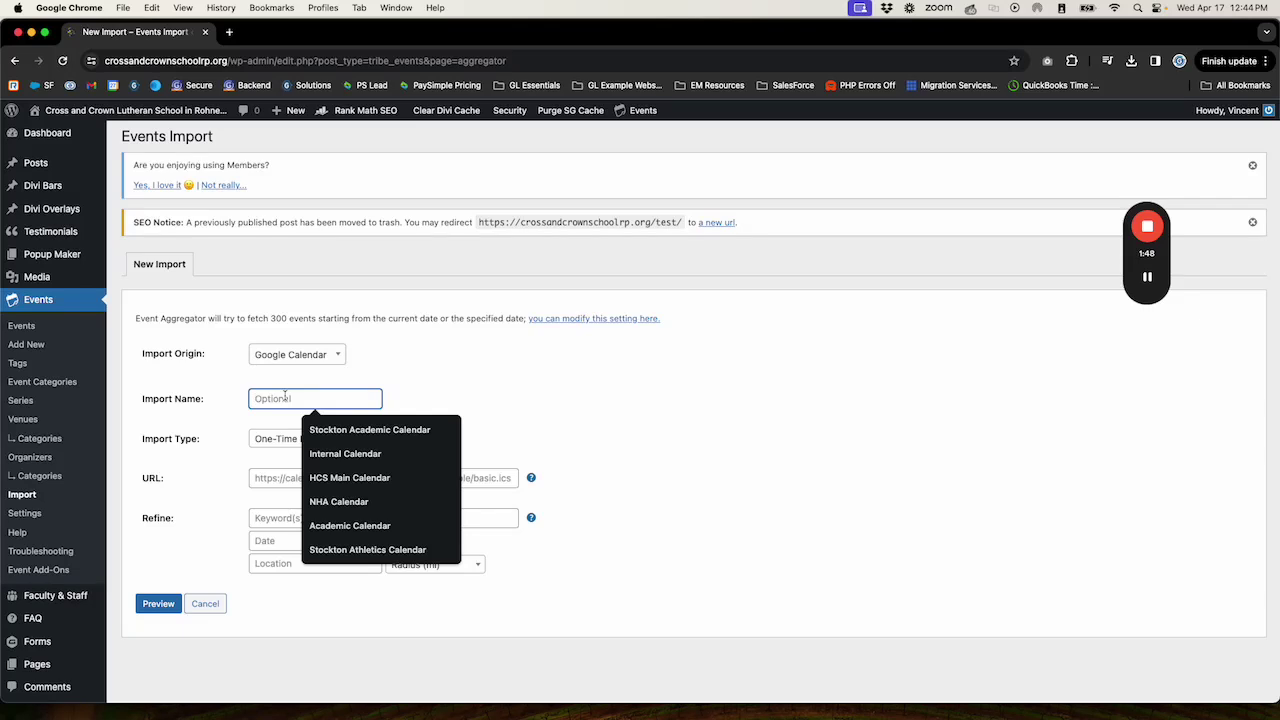
type("School")
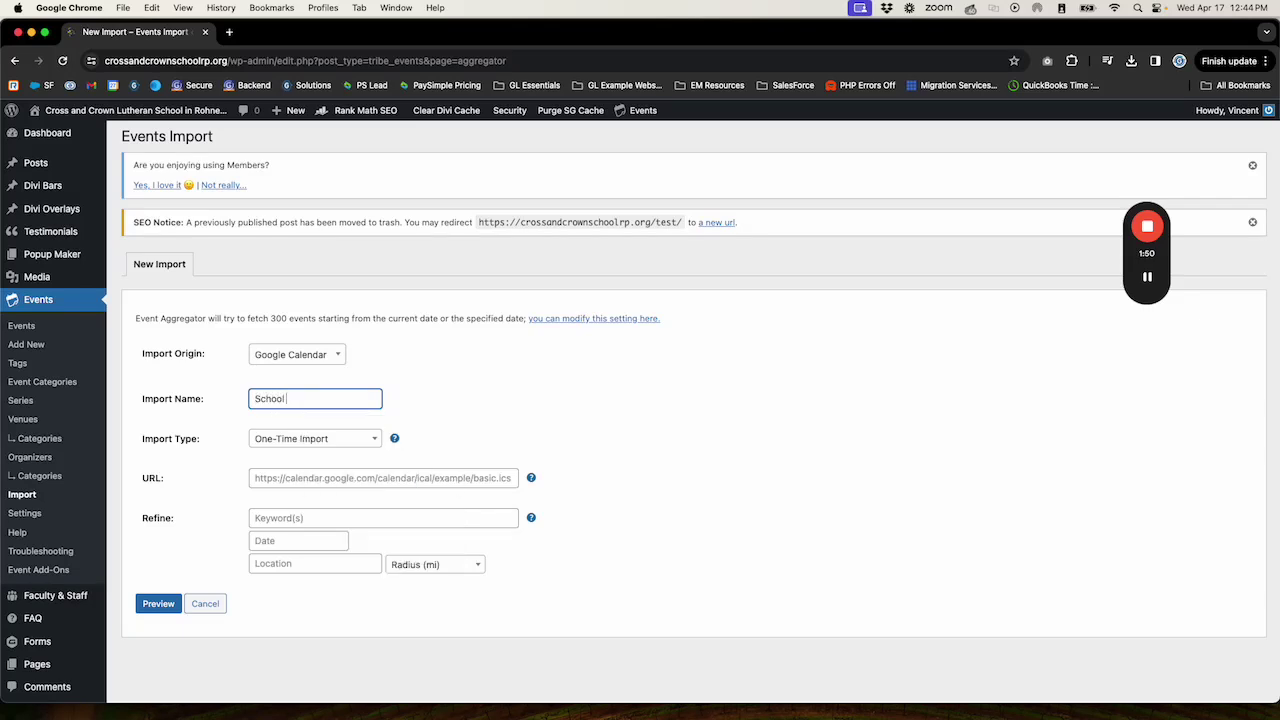
type(" Calendar")
left_click(286, 445)
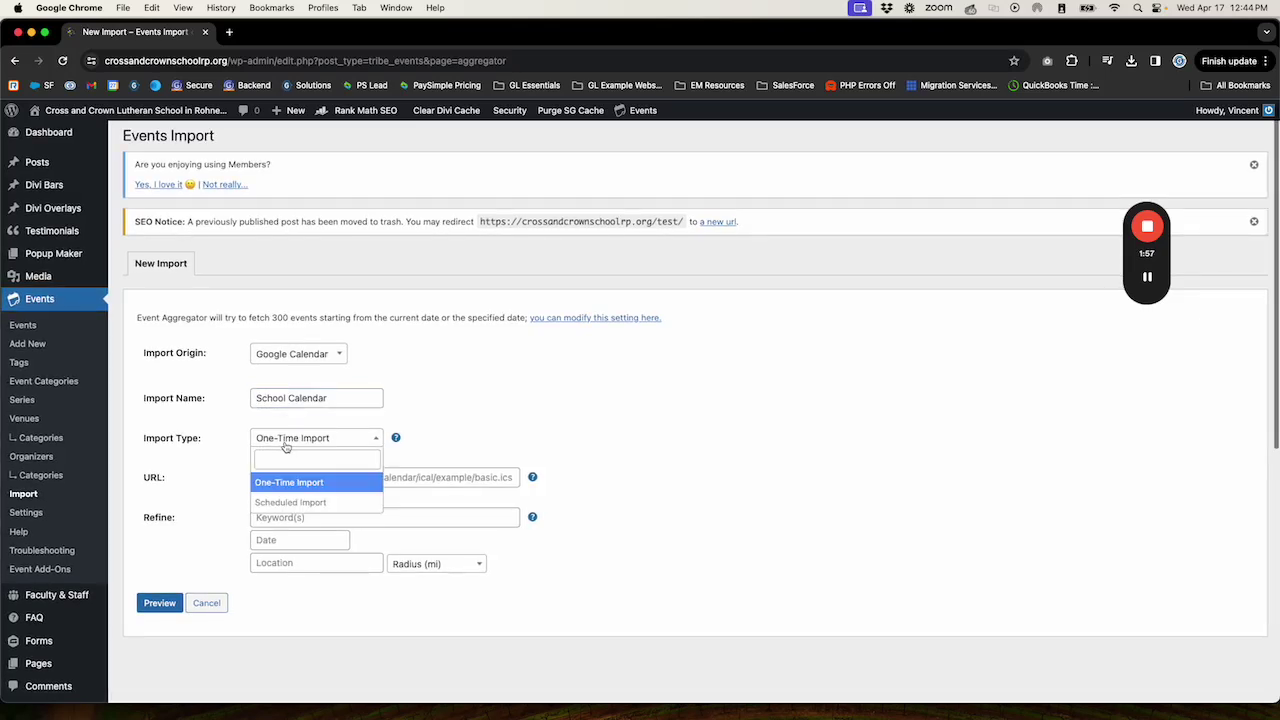
left_click(271, 503)
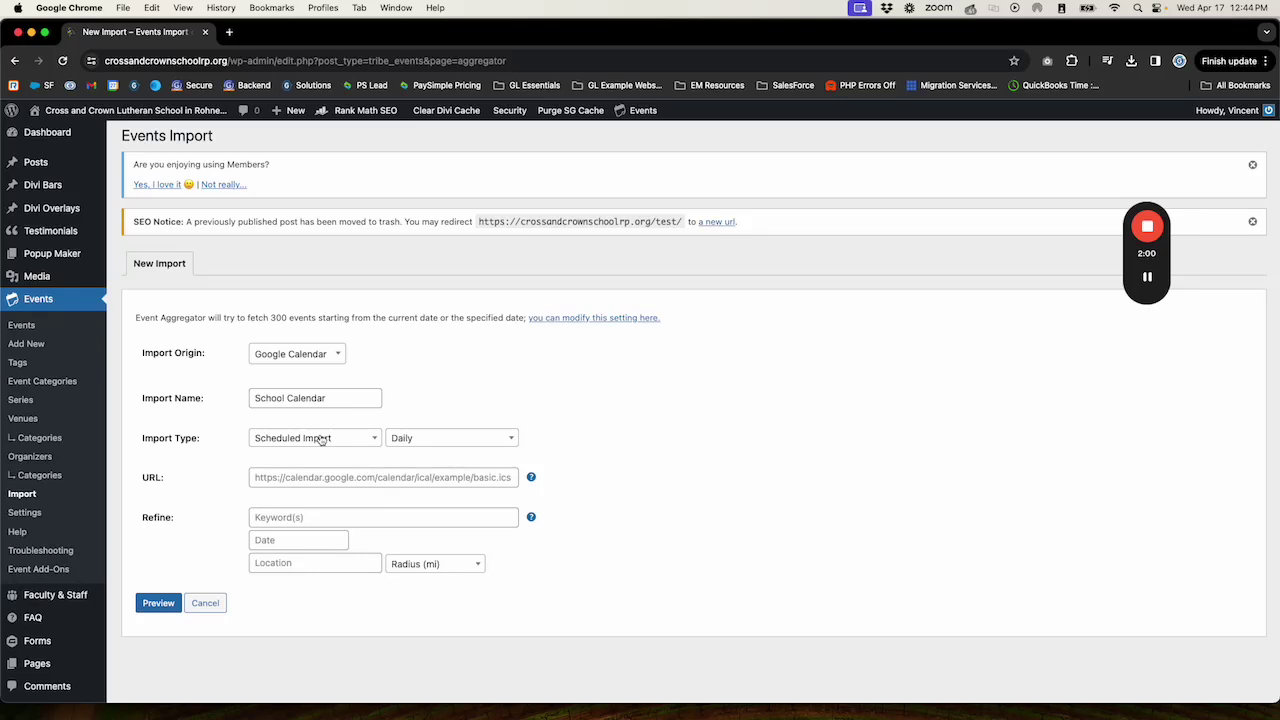
left_click(407, 441)
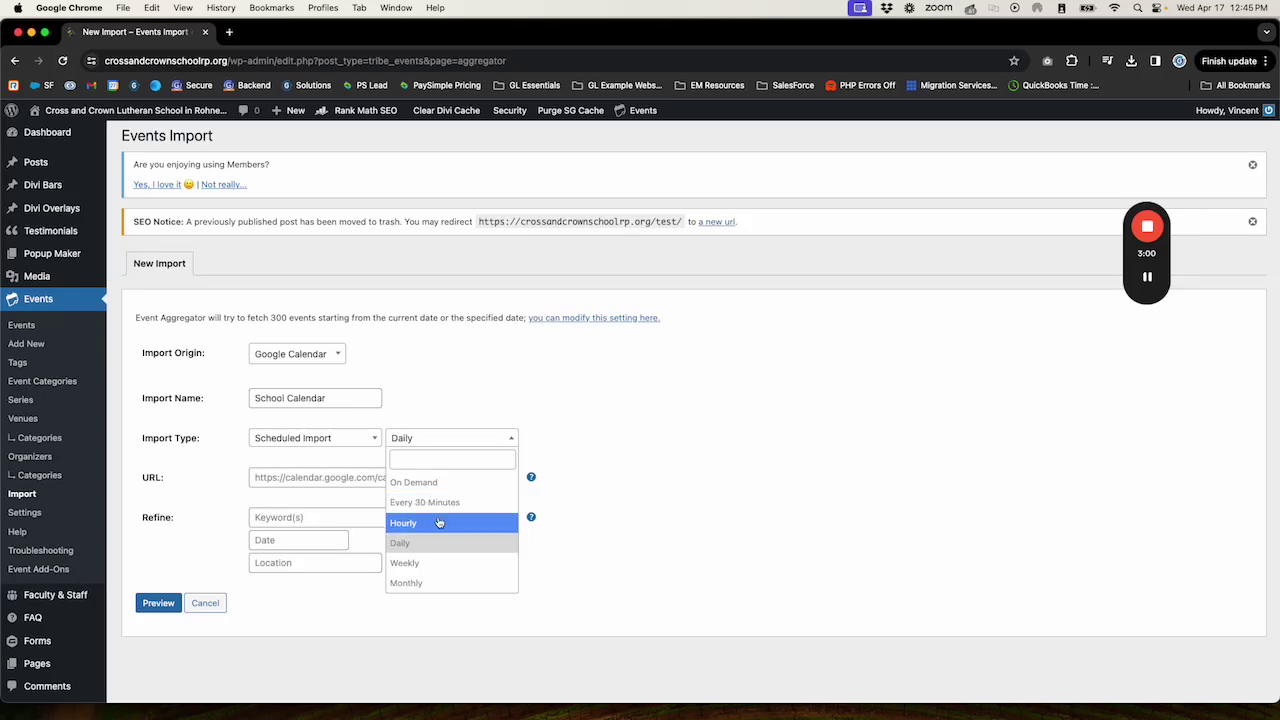
key("Up")
left_click(409, 546)
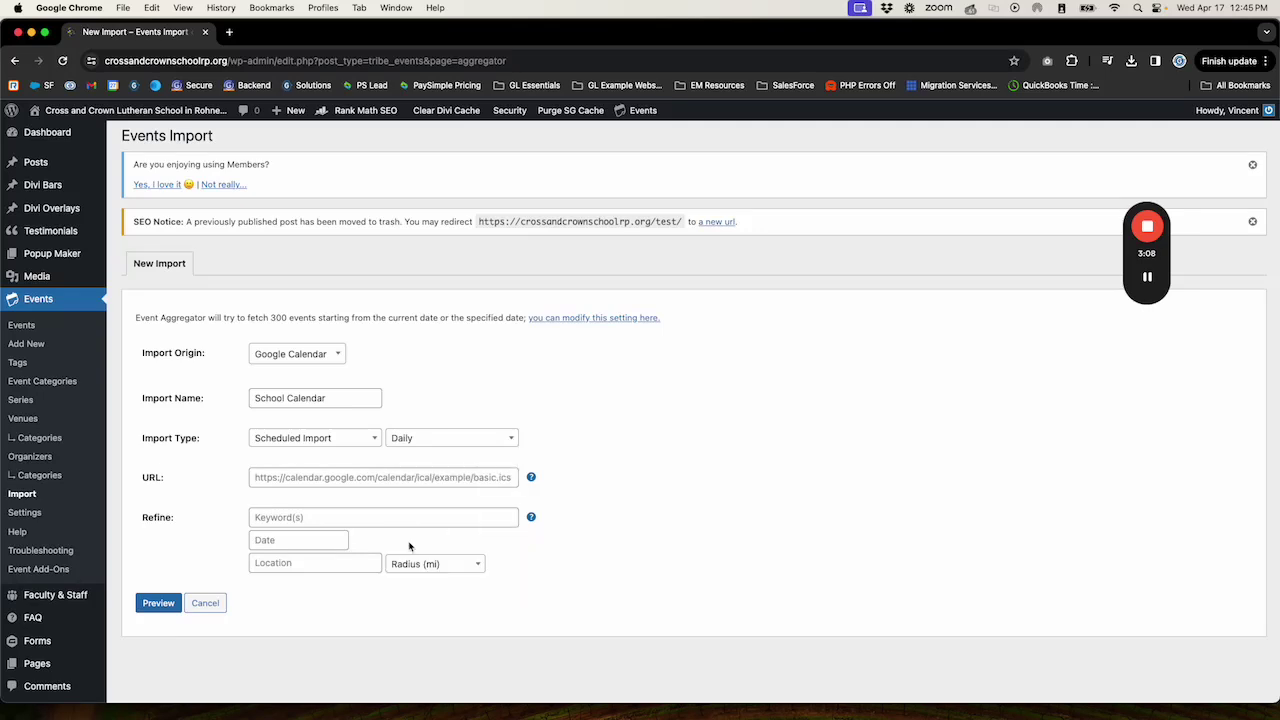
- Set the scheduled import's frequency to Hourly
scroll(380, 480, "up", 1)
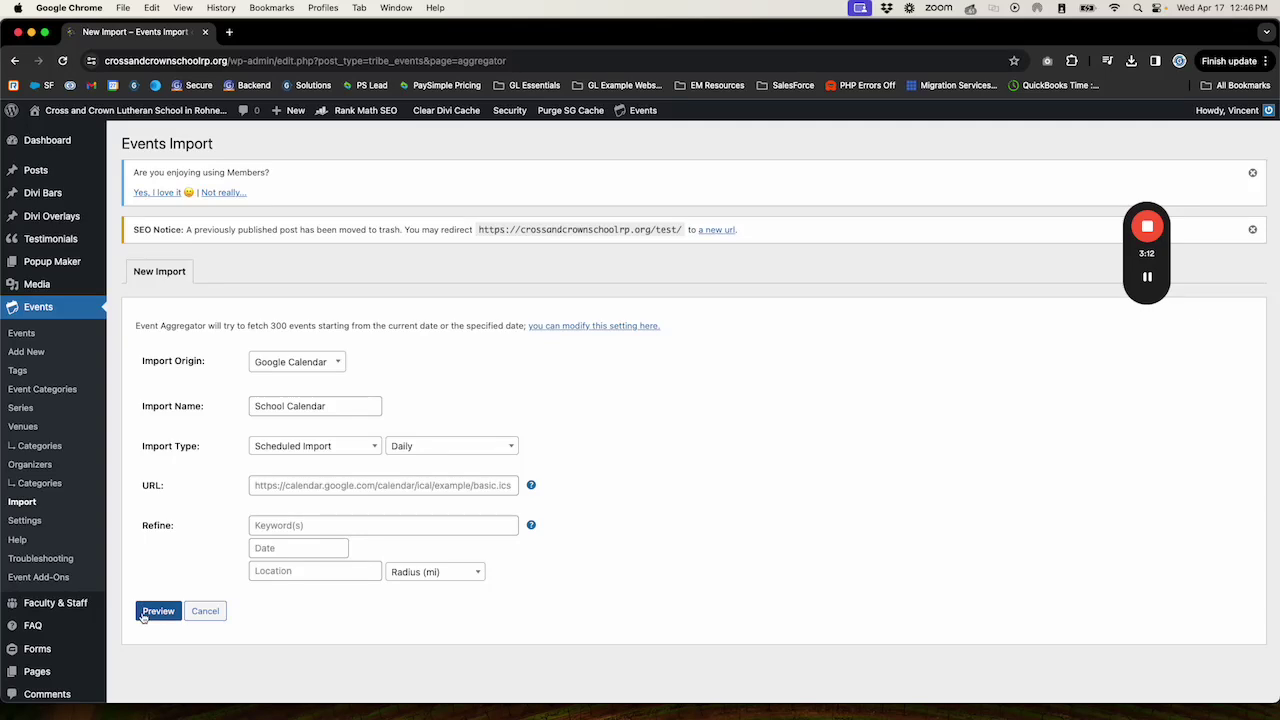
left_click(418, 449)
left_click(573, 440)
left_click(438, 456)
left_click(422, 532)
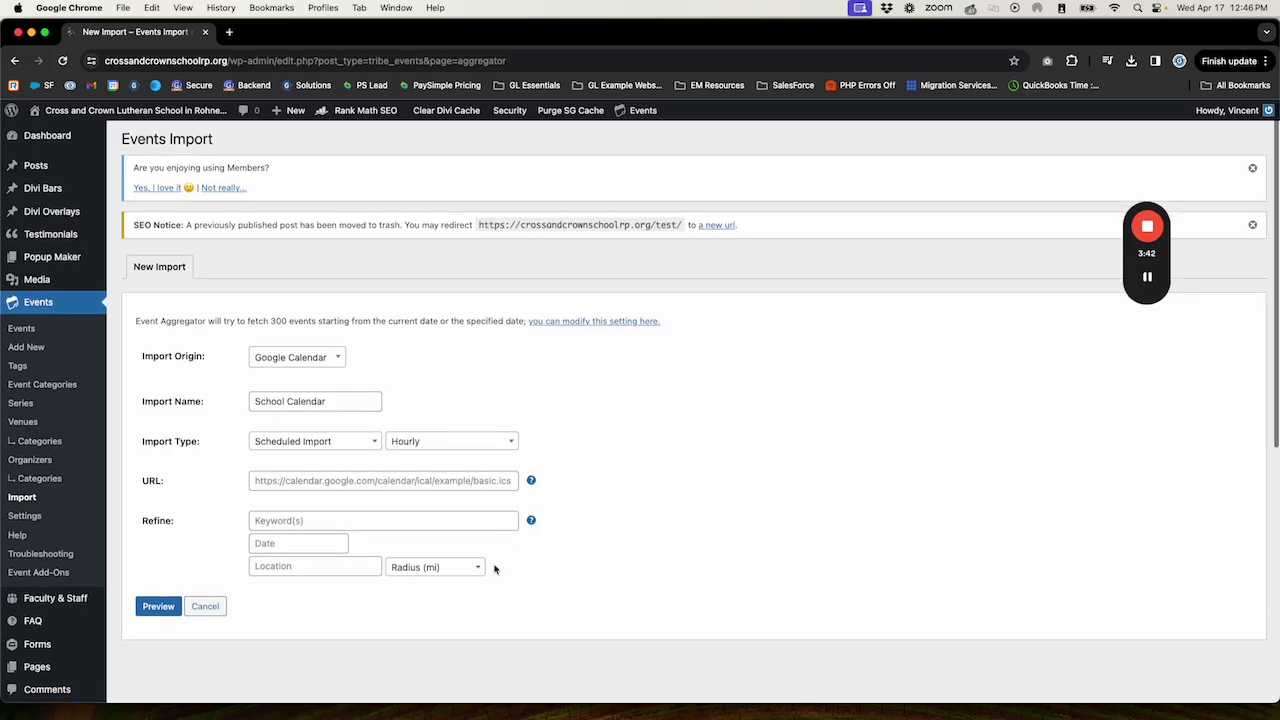
- Change the School Calendar import's frequency to Daily
left_click(318, 485)
scroll(317, 485, "down", 1)
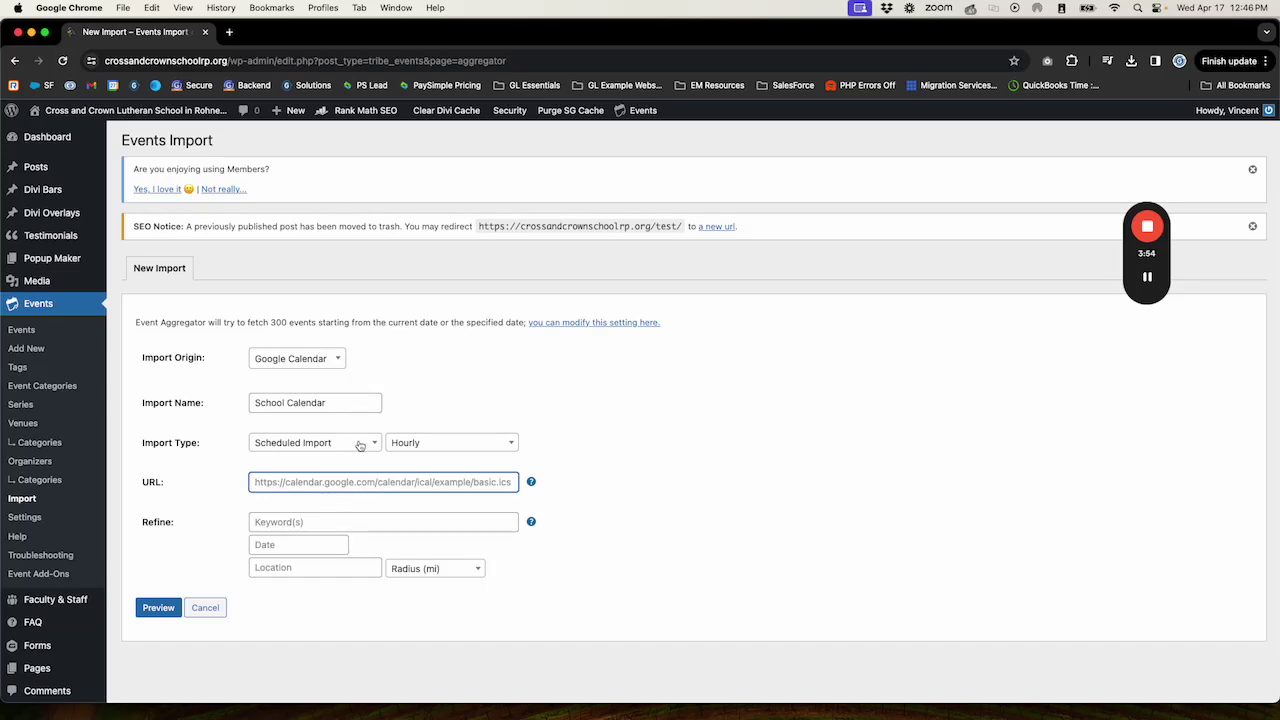
left_click(293, 449)
left_click(407, 449)
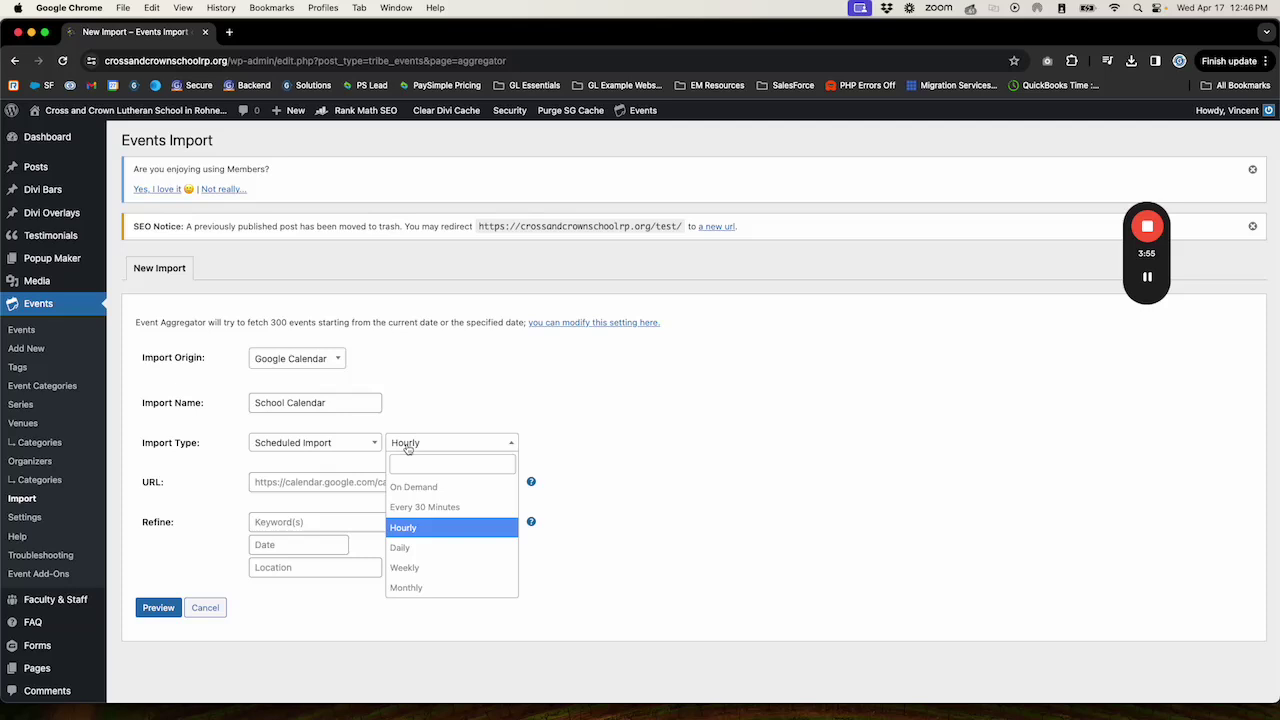
left_click(420, 547)
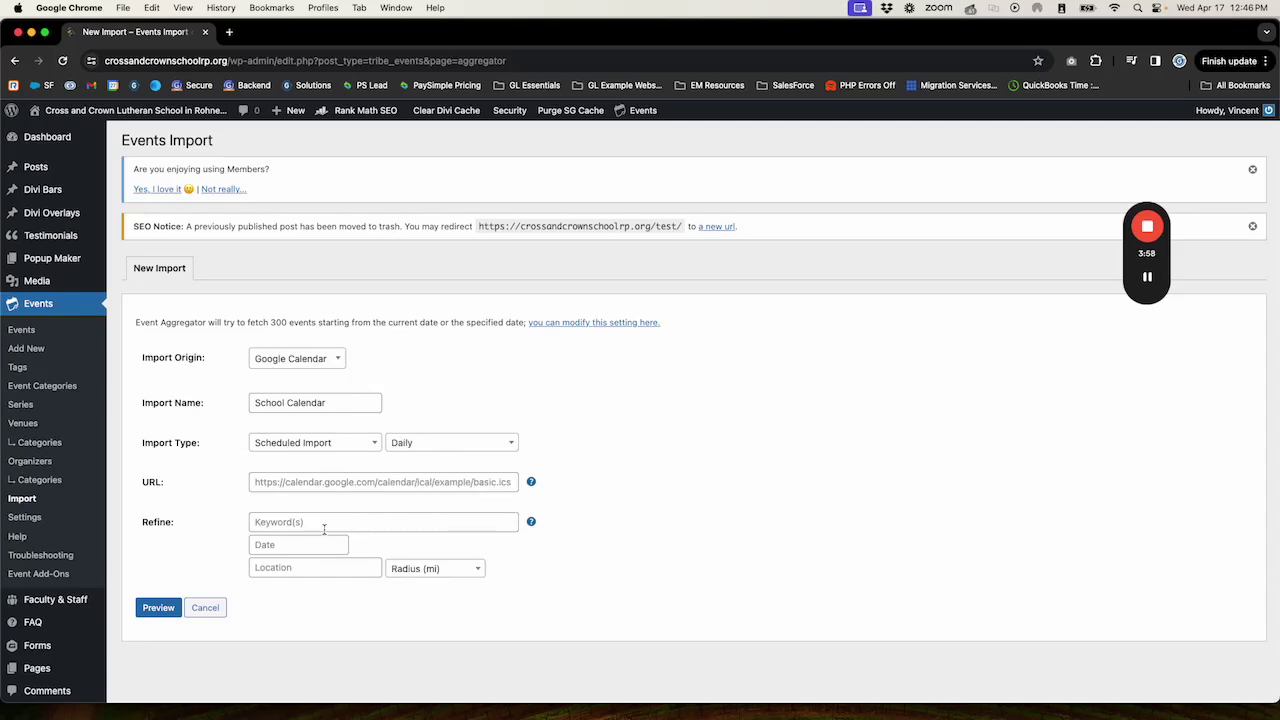
scroll(324, 529, "down", 3)
left_click(268, 358)
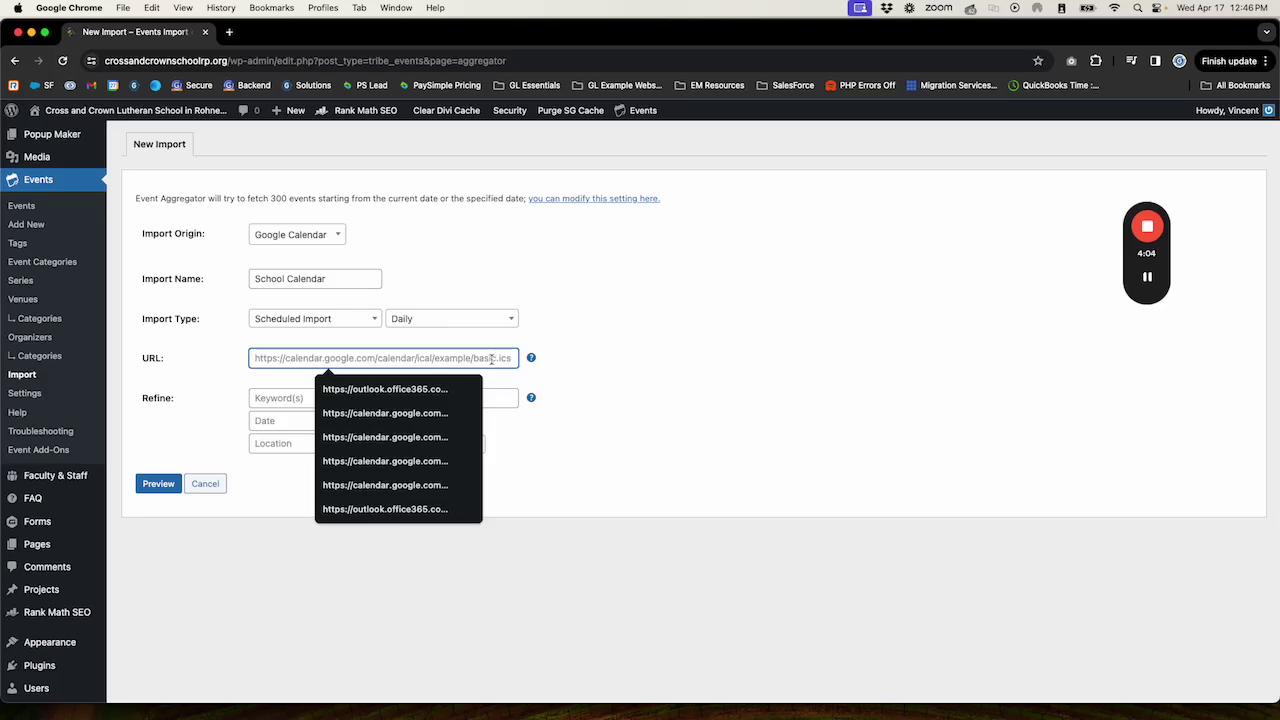
left_click(222, 368)
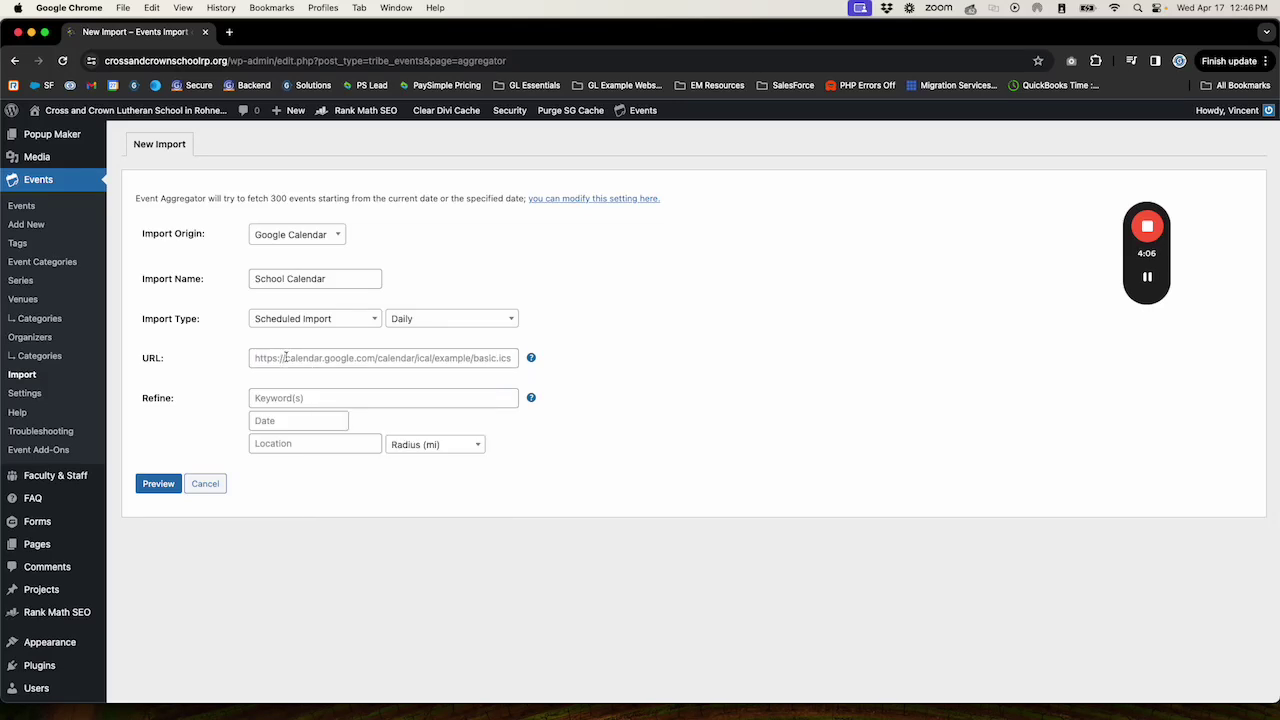
left_click(285, 357)
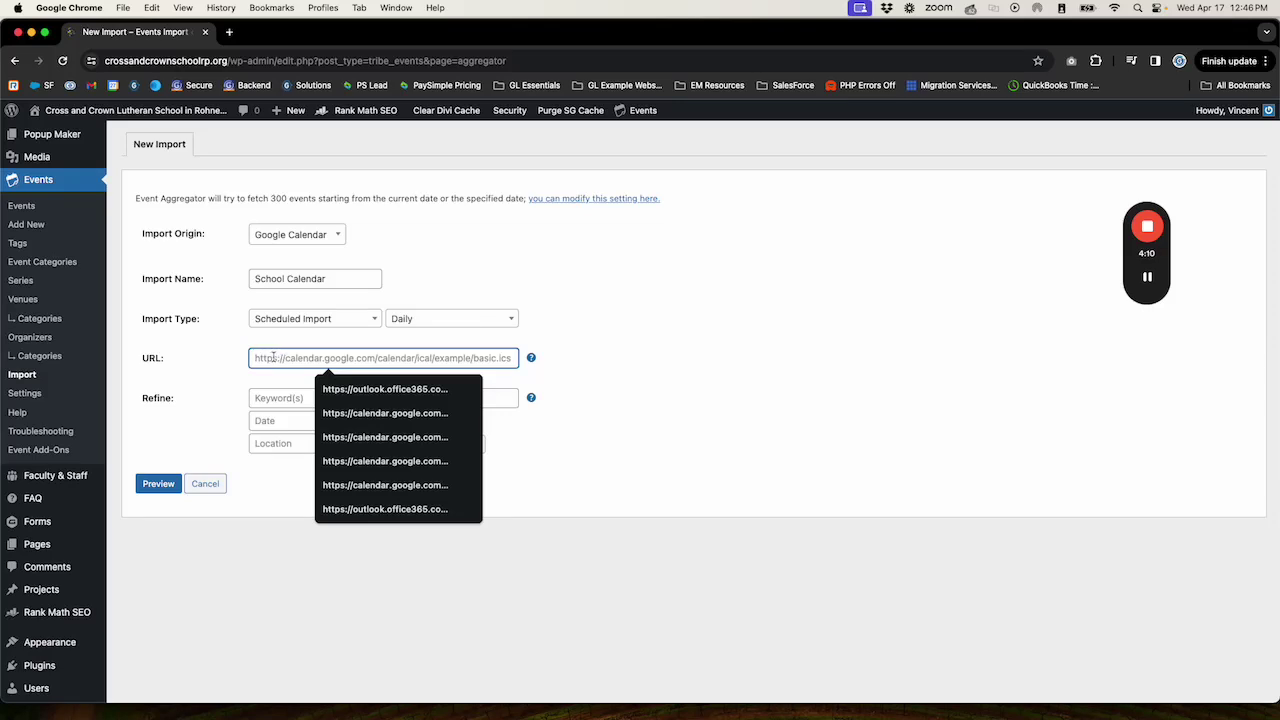
left_click(216, 370)
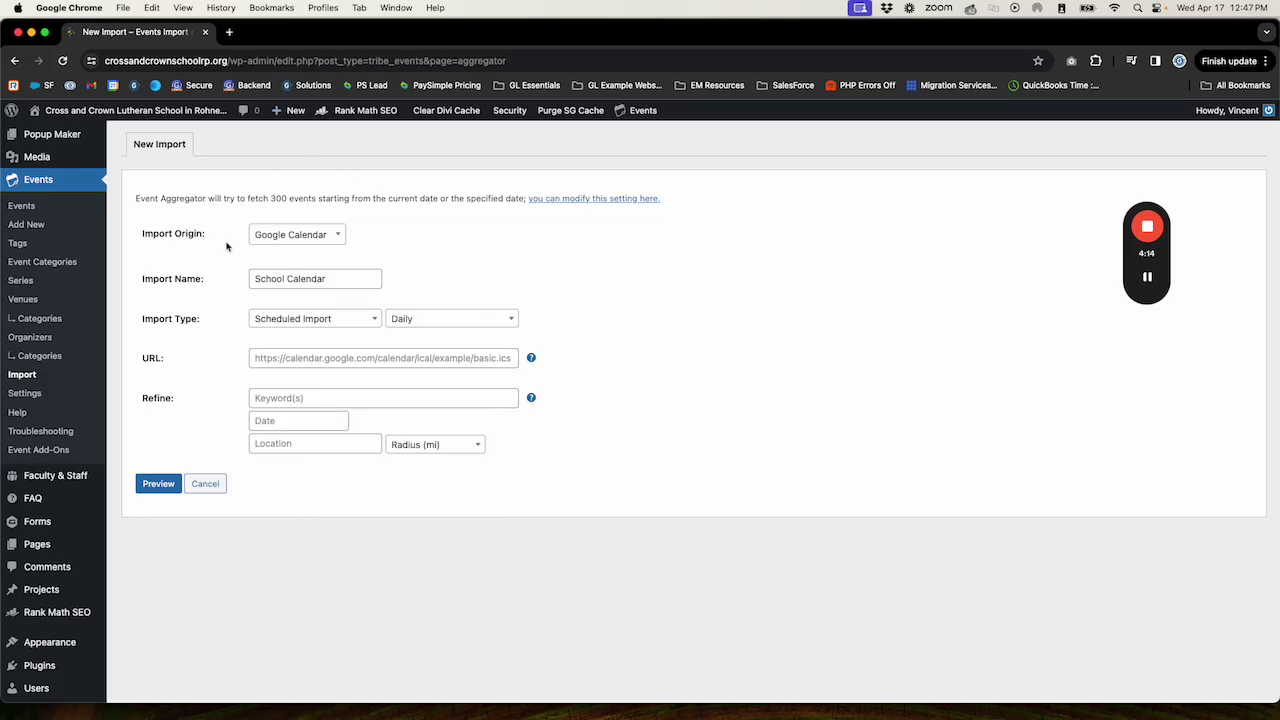
left_click(306, 357)
left_click(243, 361)
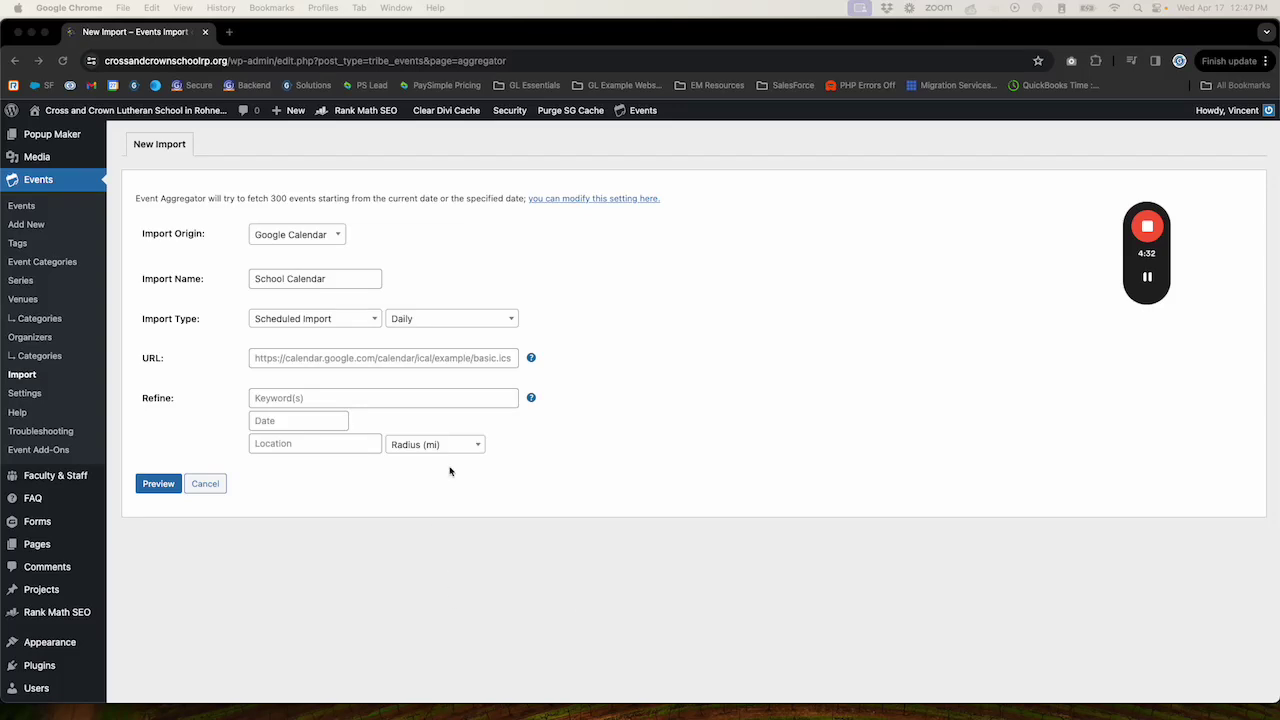
- Paste the Google Calendar's public iCal address as the import URL
left_click(373, 362)
scroll(1151, 353, "up", 1)
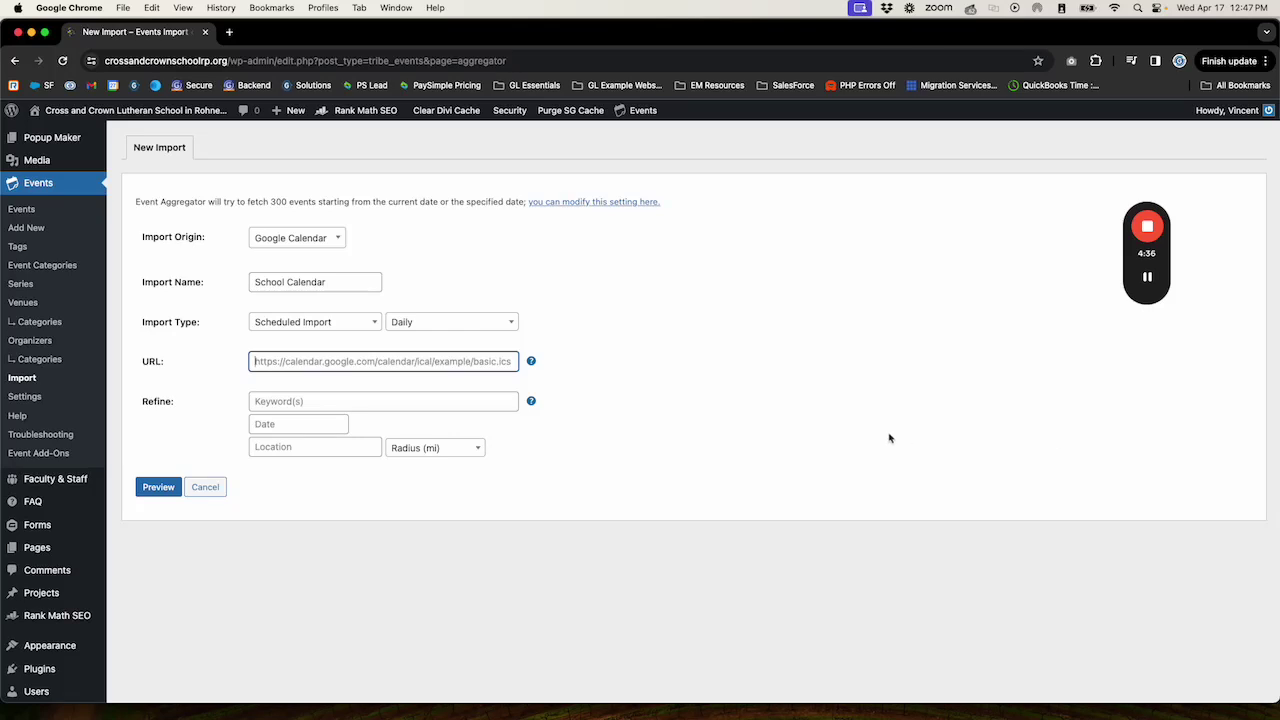
key("super+v")
left_click(769, 409)
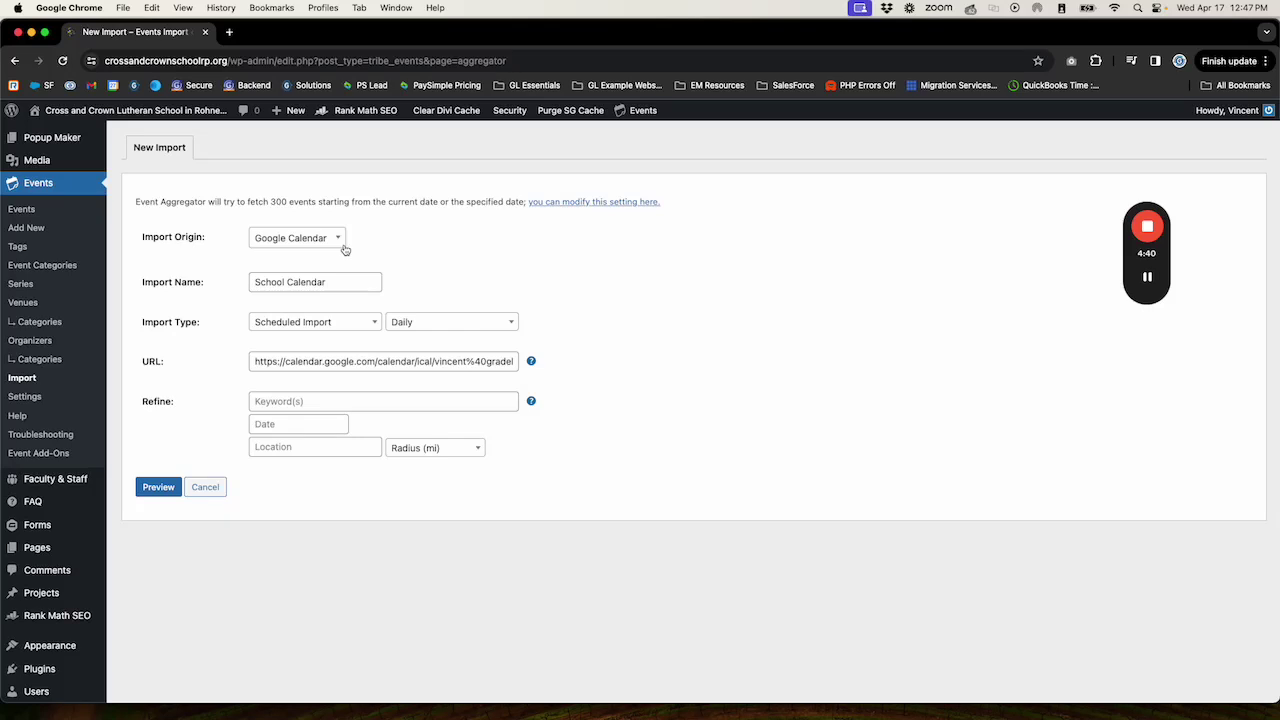
- Examine the keyword, date, location and radius options for refining the import
scroll(345, 250, "up", 2)
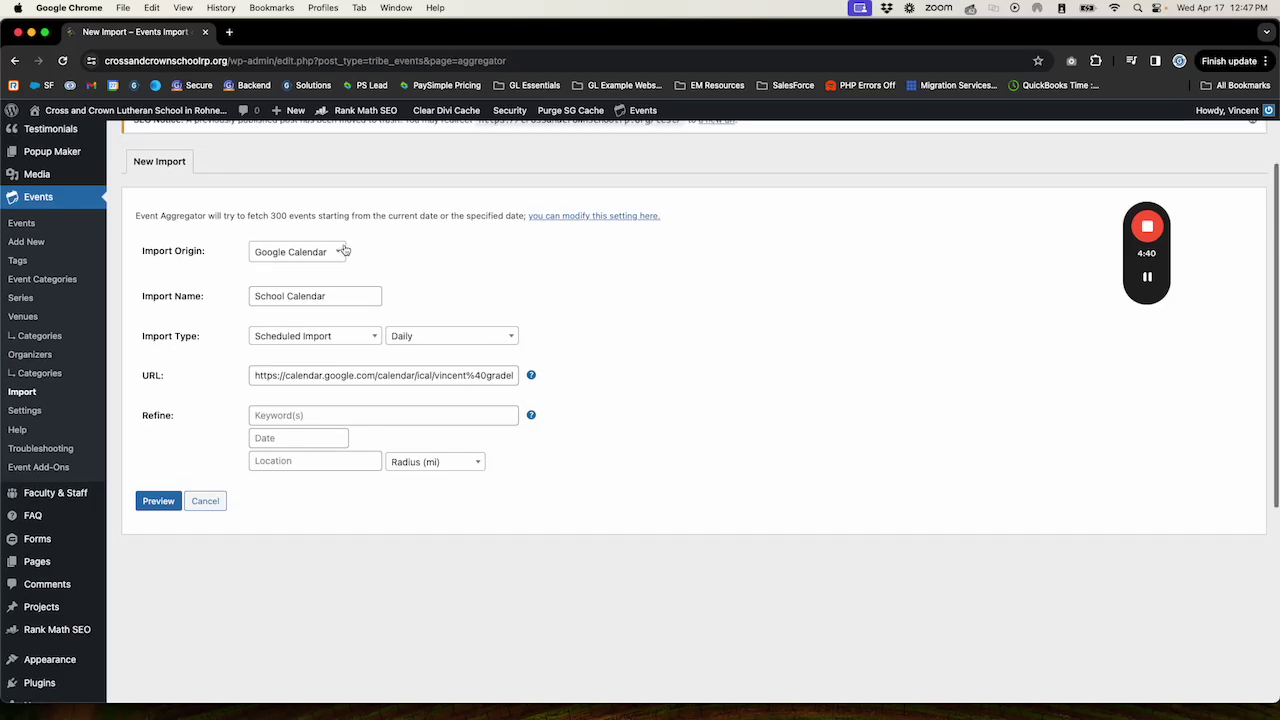
left_click(257, 415)
left_click(185, 449)
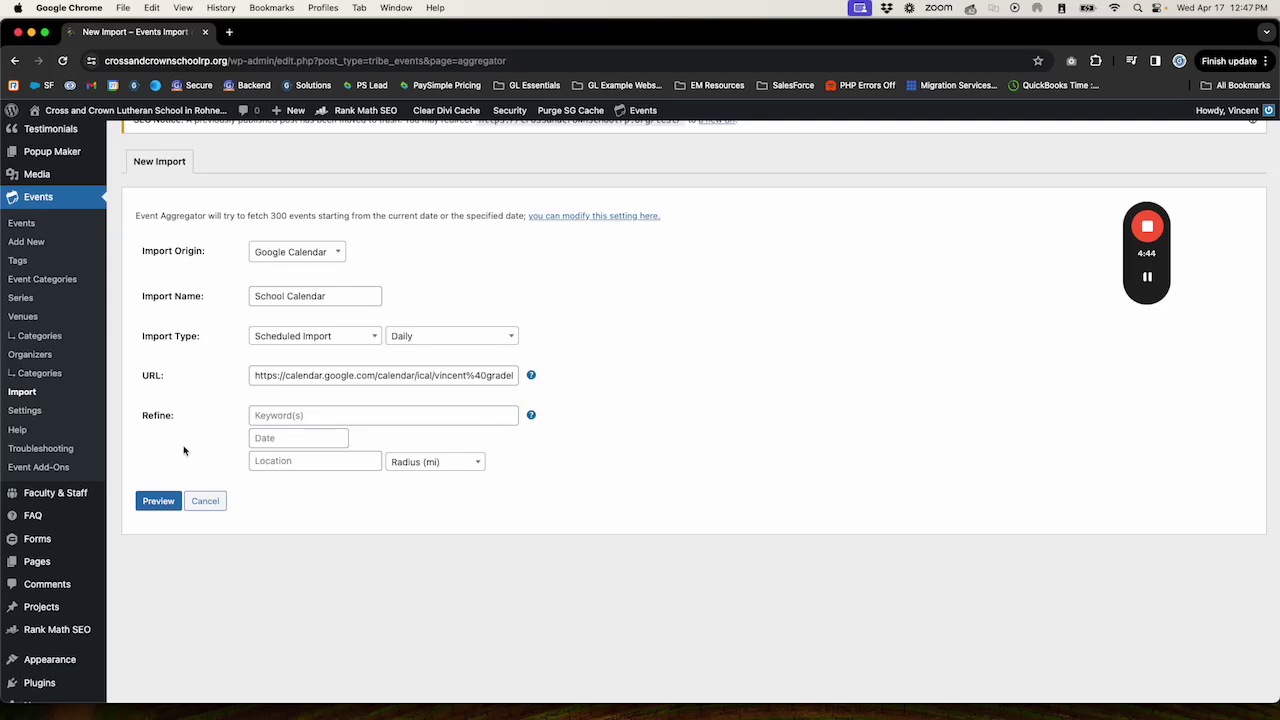
left_click(265, 416)
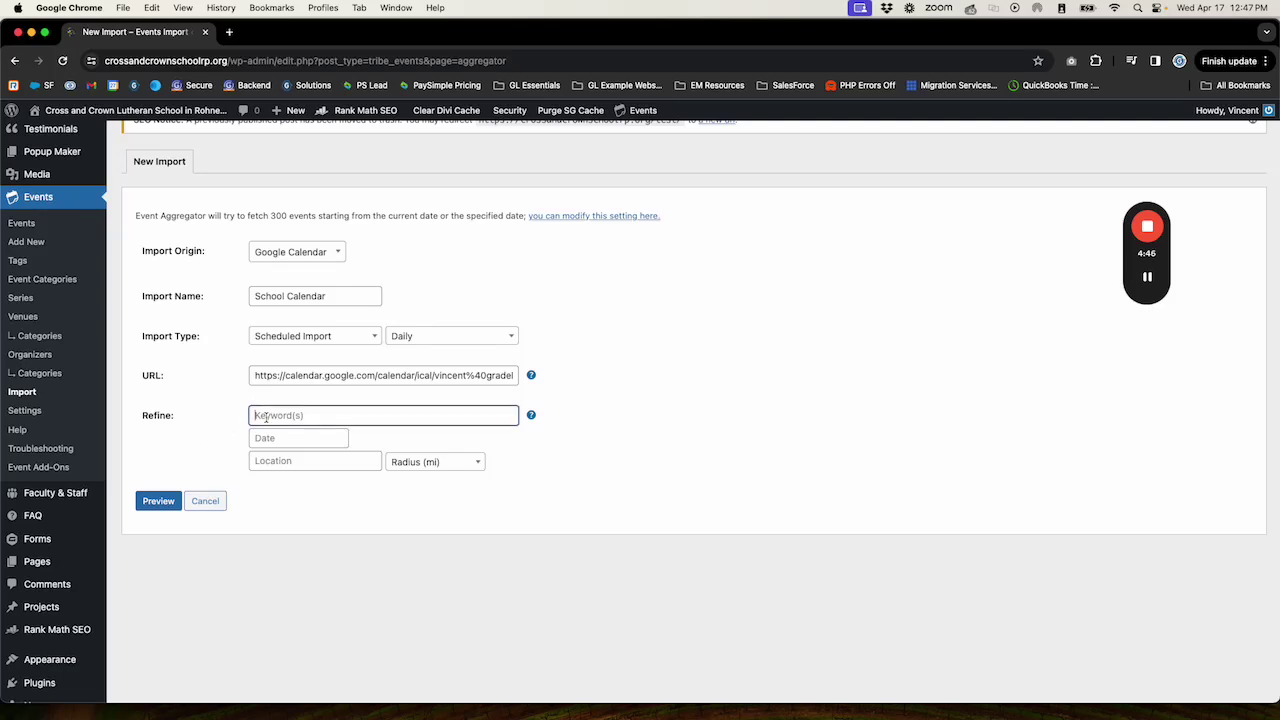
left_click(286, 439)
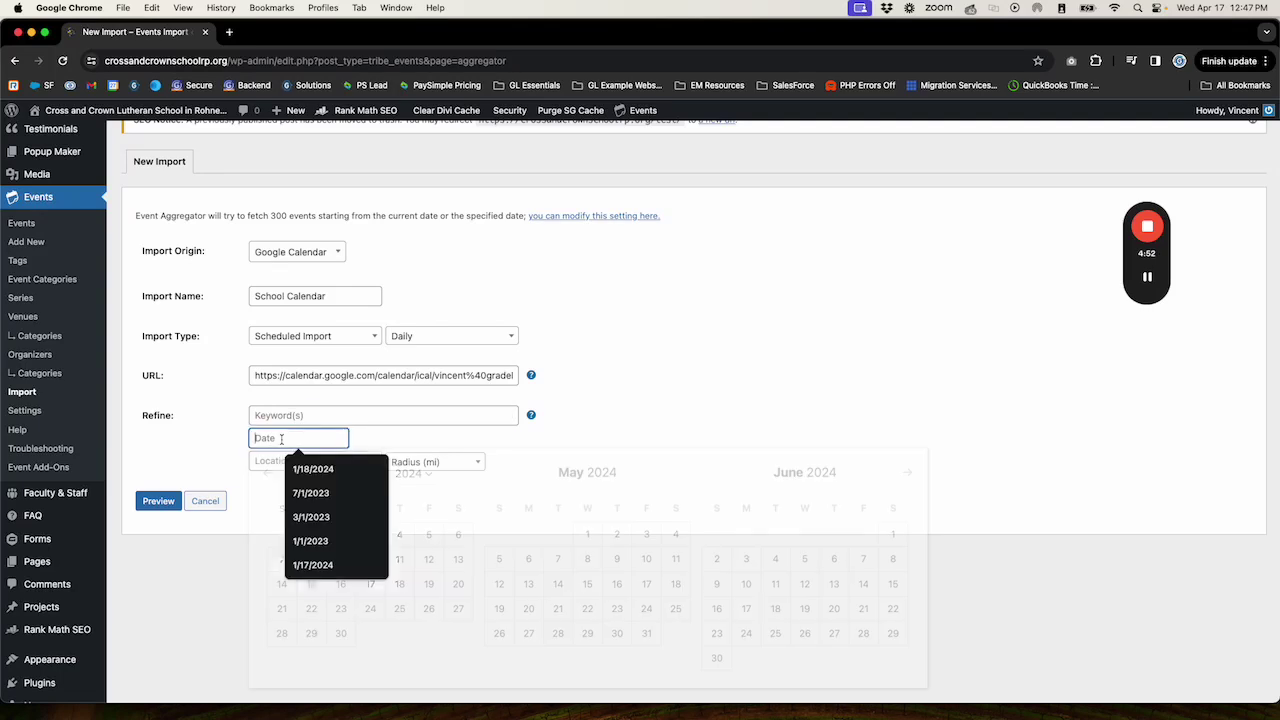
left_click(176, 444)
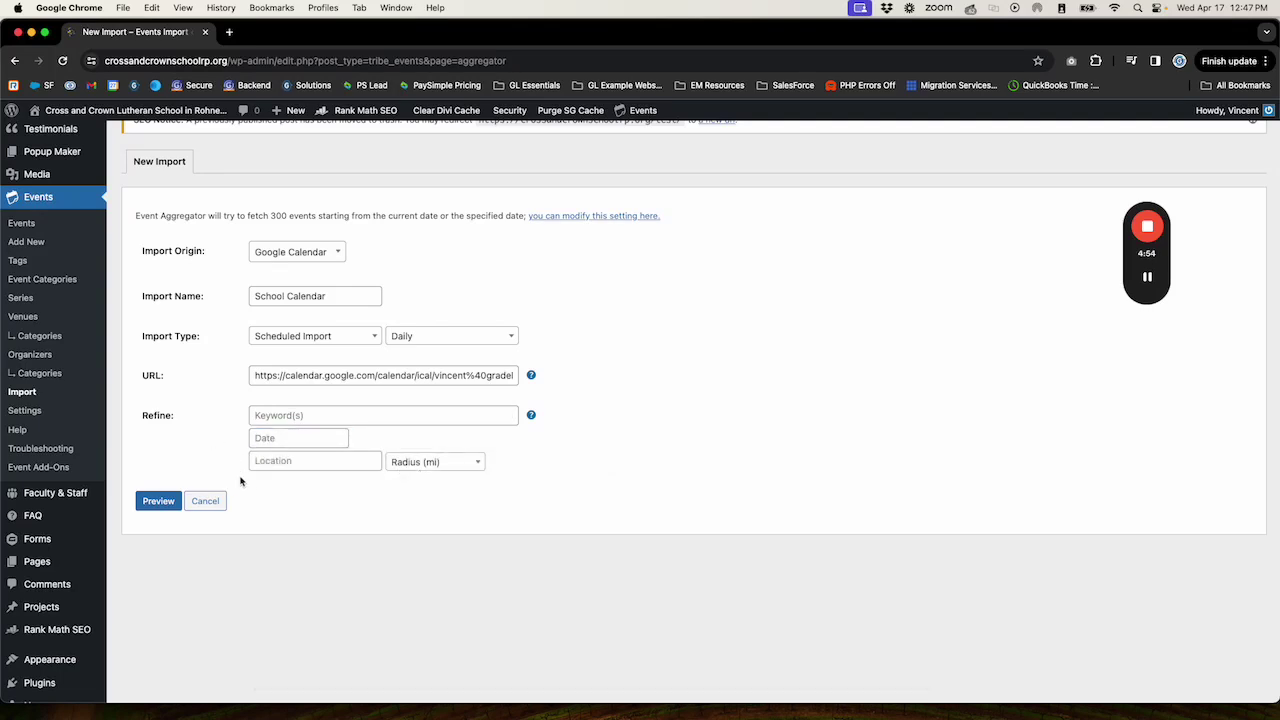
left_click(256, 462)
left_click(156, 501)
left_click(325, 460)
left_click(548, 467)
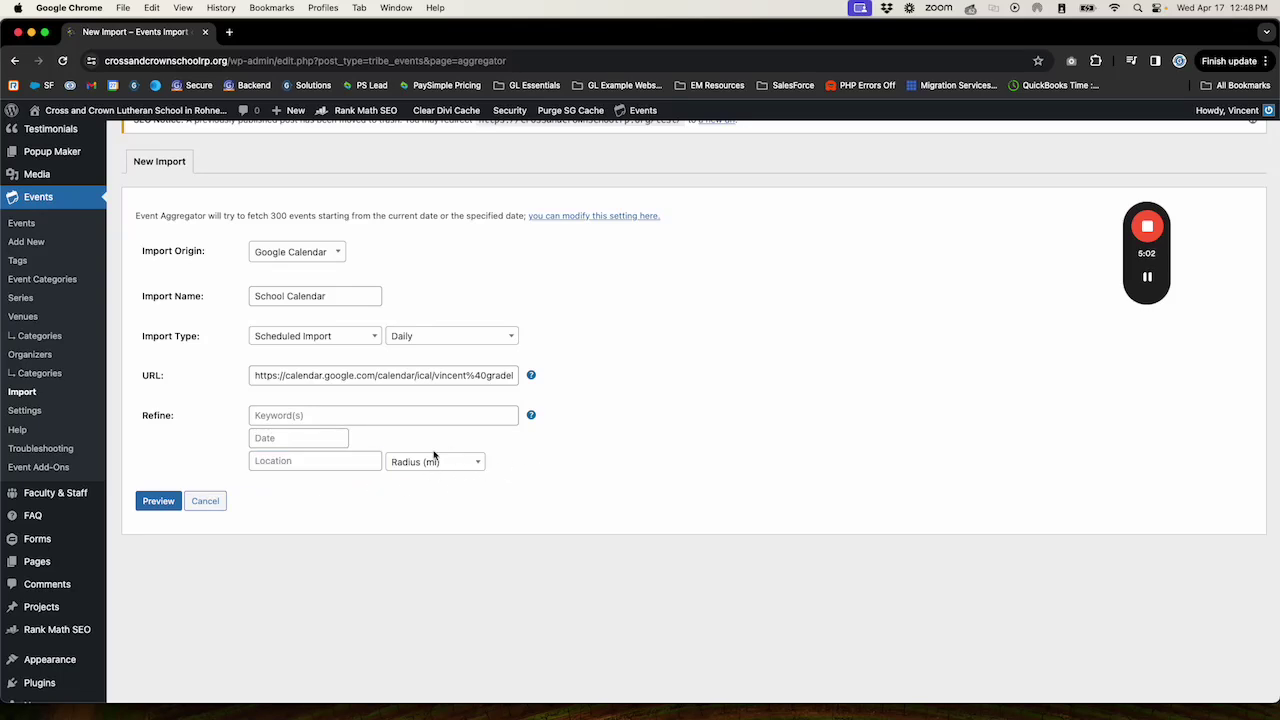
- Try to preview the import from the entered calendar address, and clear the import URL
left_click(156, 503)
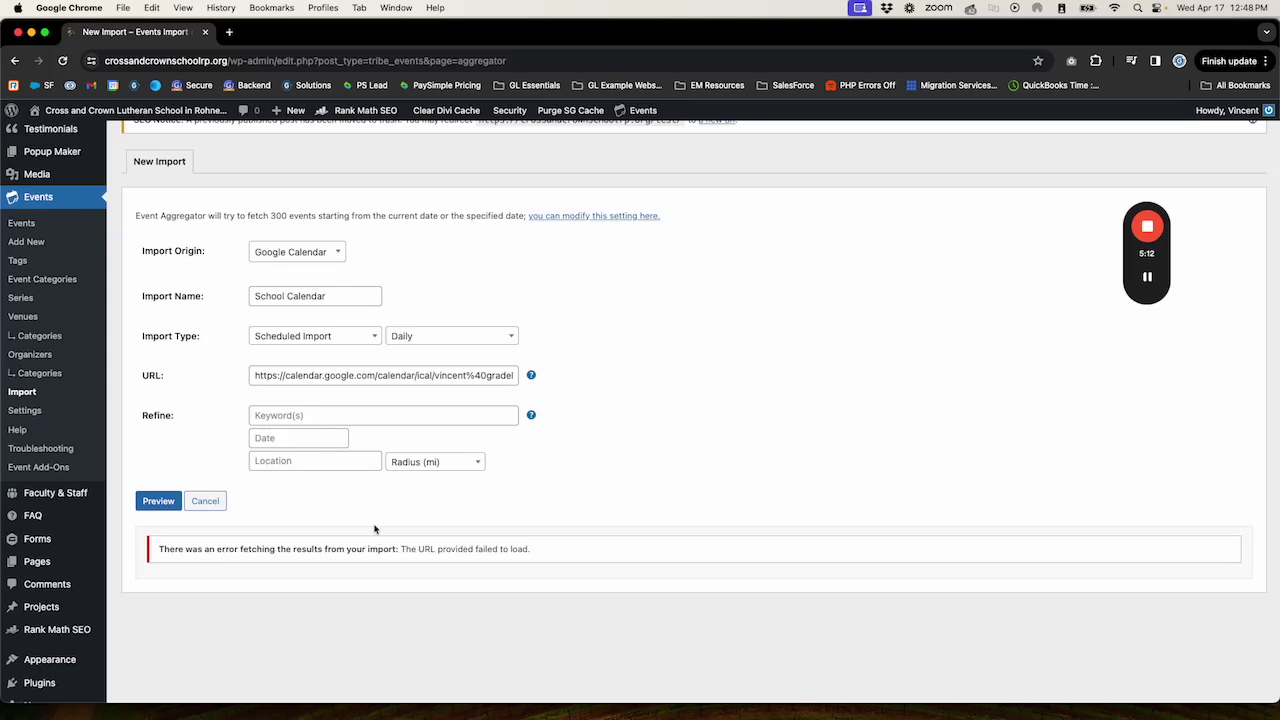
triple_click(363, 390)
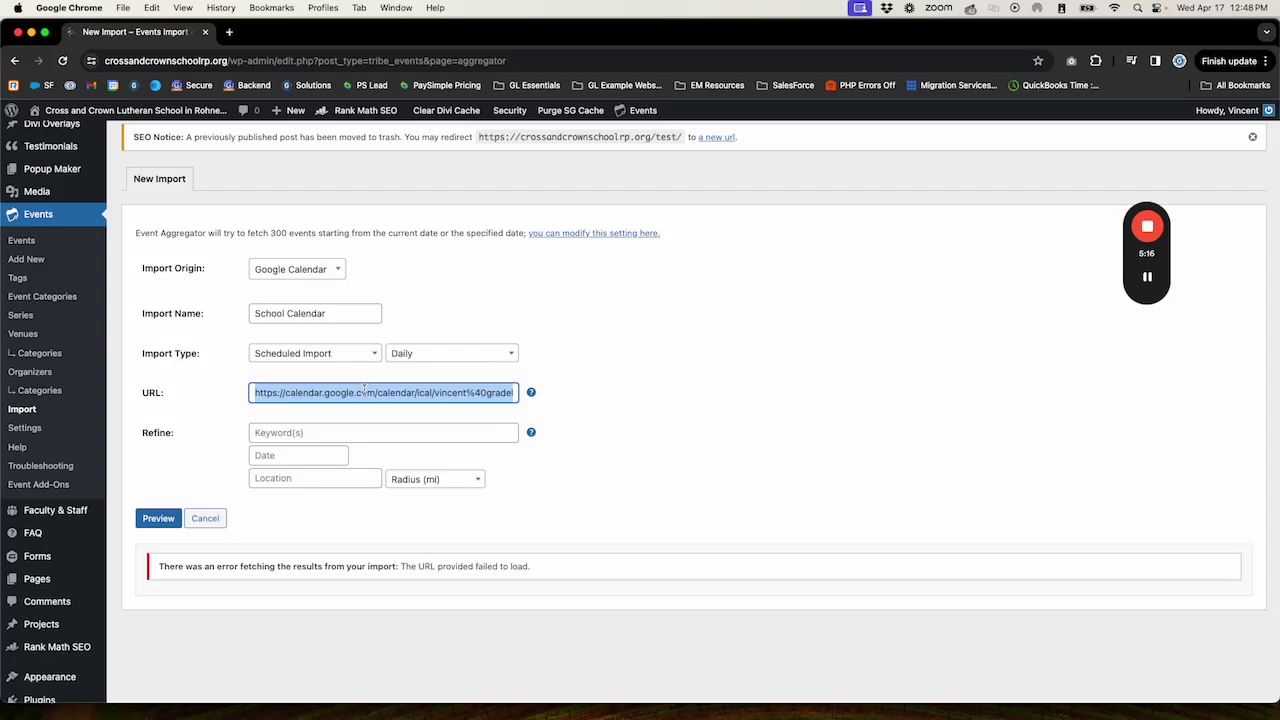
scroll(400, 390, "right", 2)
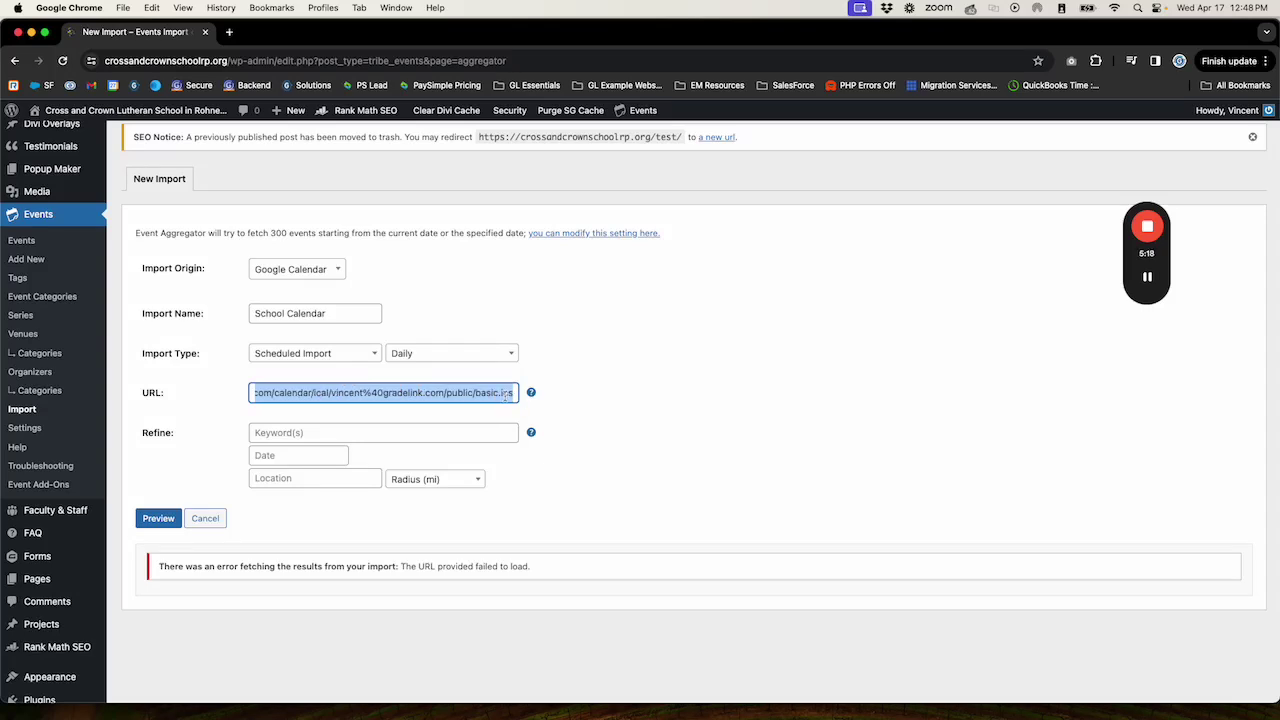
triple_click(505, 396)
key("BackSpace")
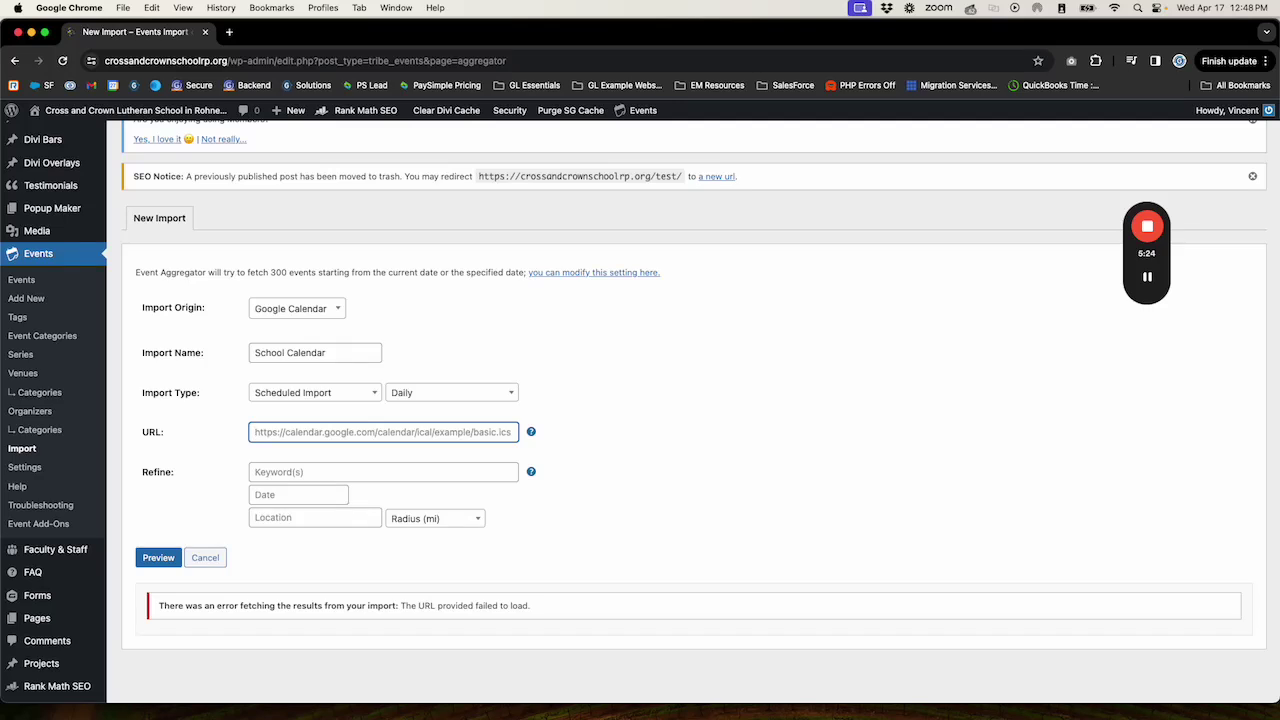
- Read the import fetch message below the import form
scroll(400, 600, "down", 4)
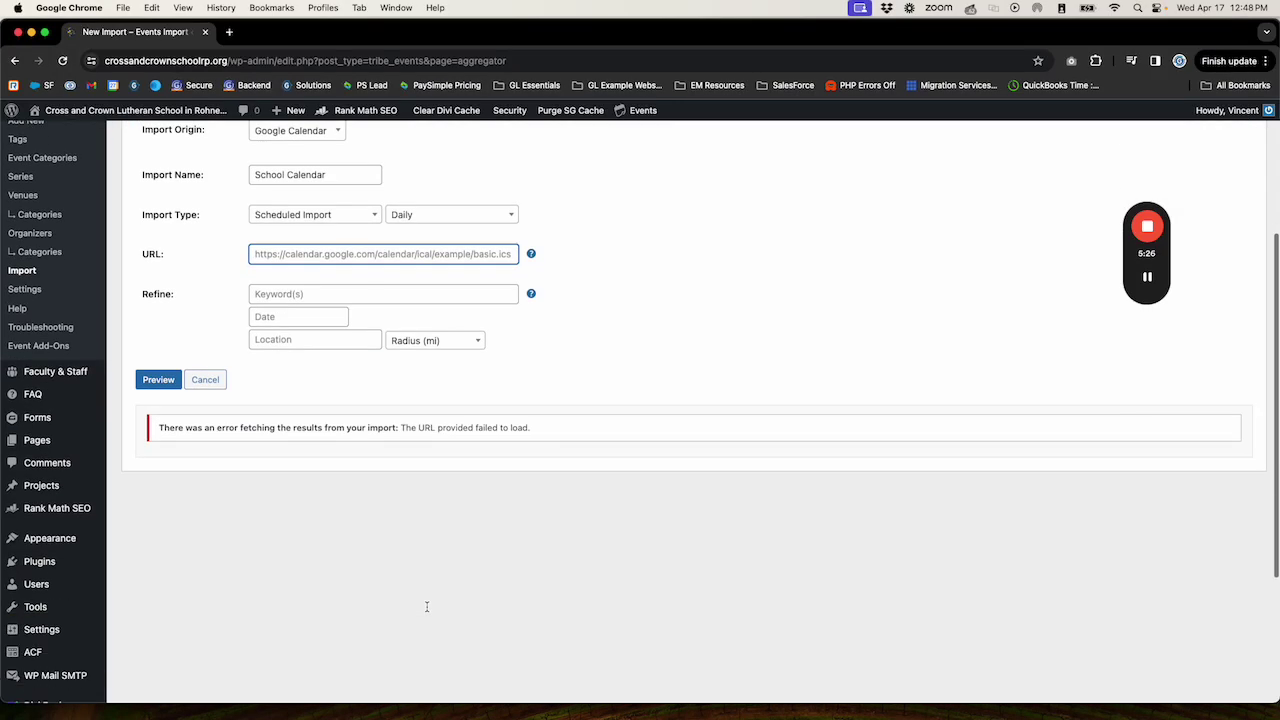
scroll(375, 434, "down", 1)
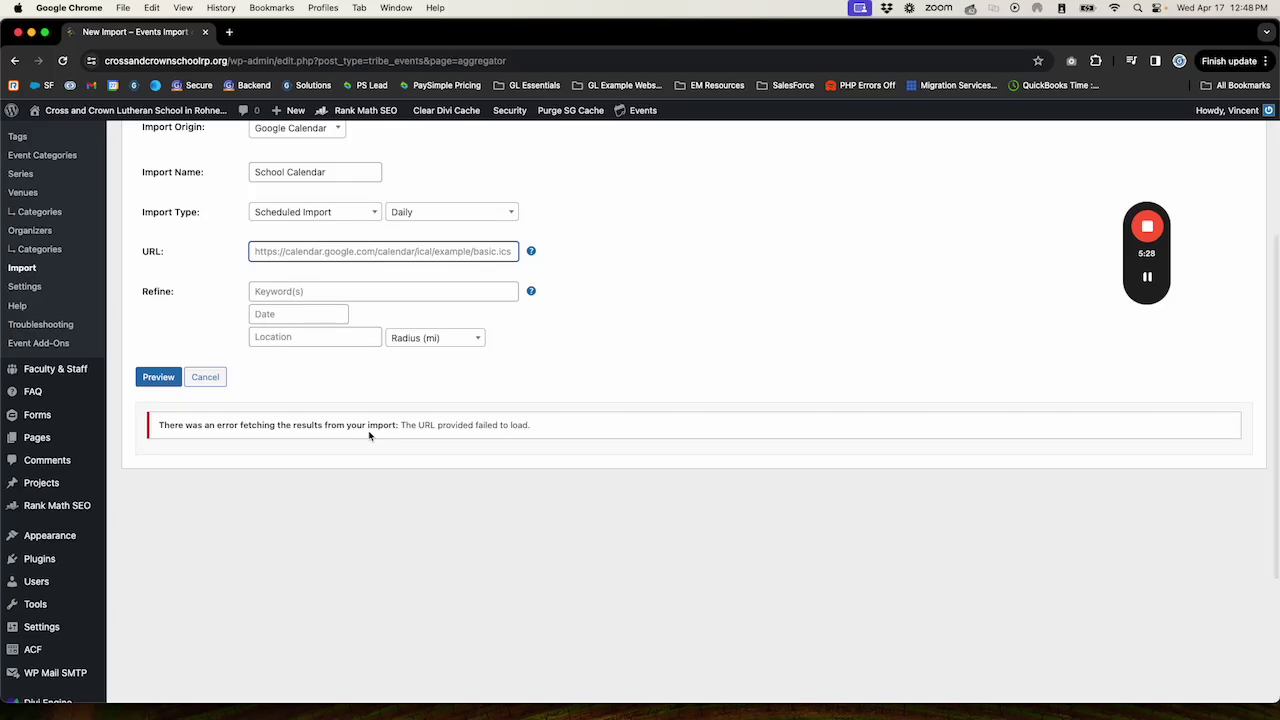
triple_click(477, 425)
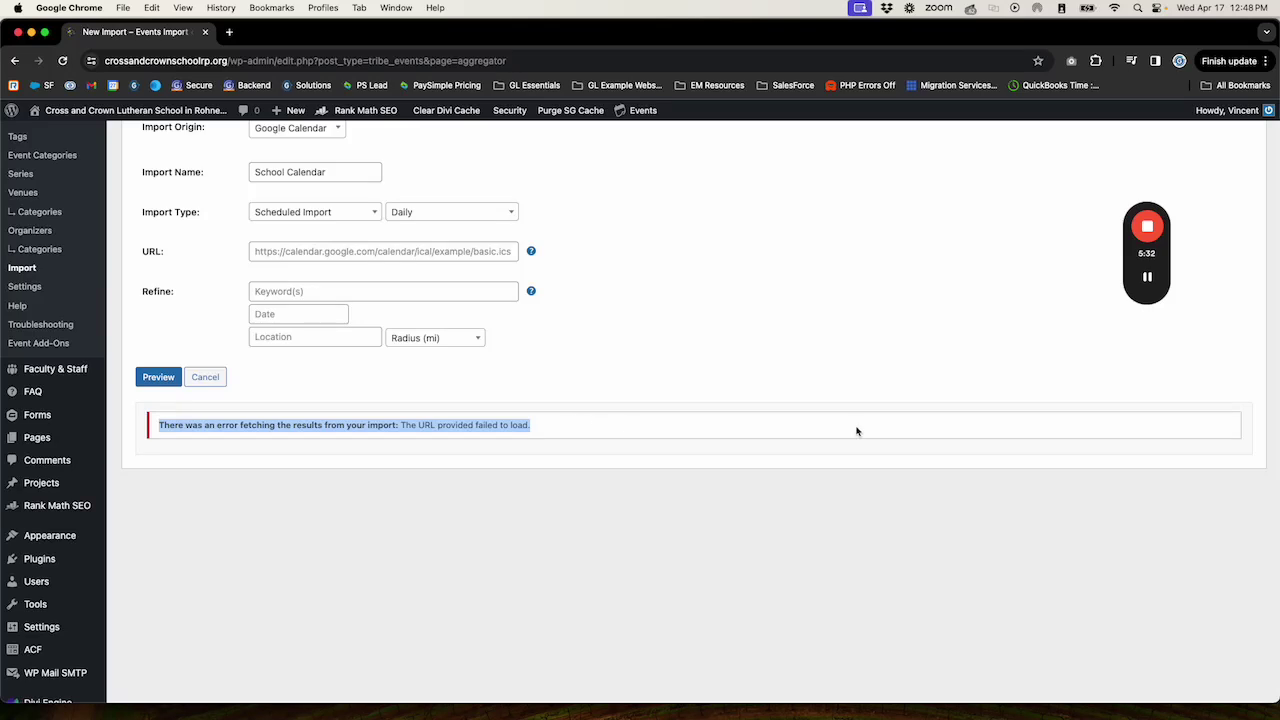
left_click(376, 438)
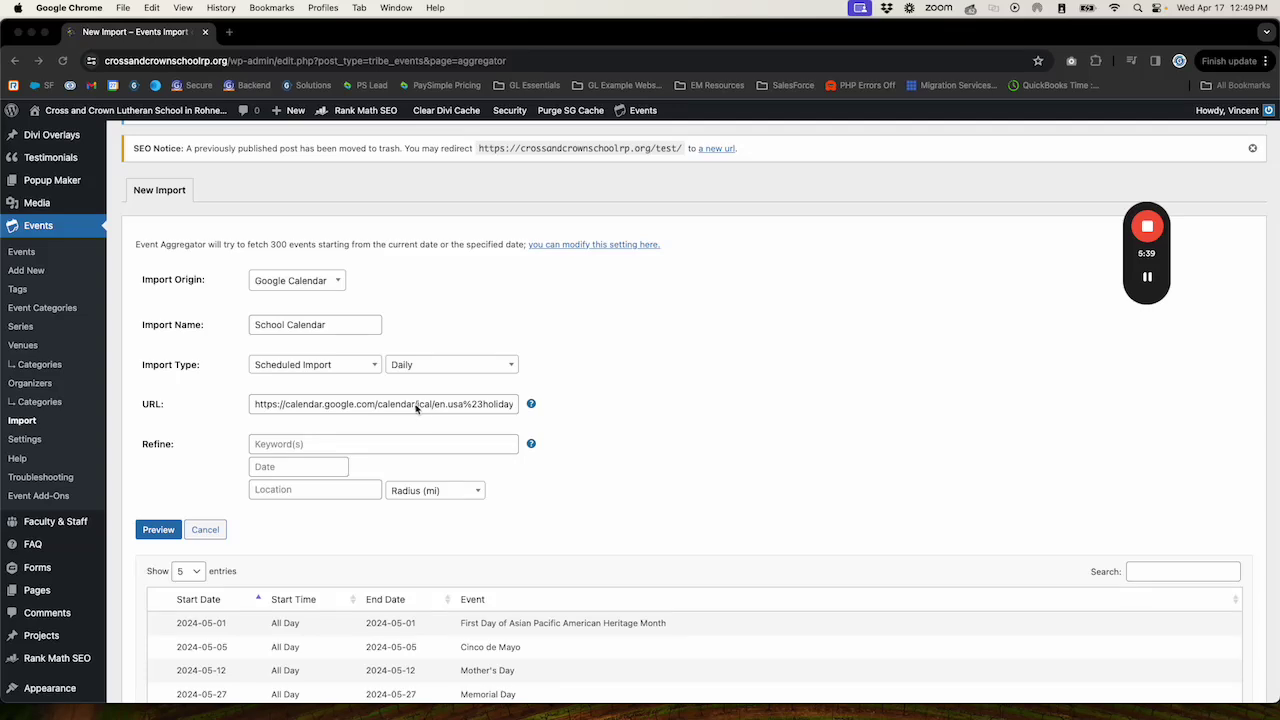
- Review the previewed holiday events, their source URL, and the status, category and additional import options
scroll(370, 478, "down", 3)
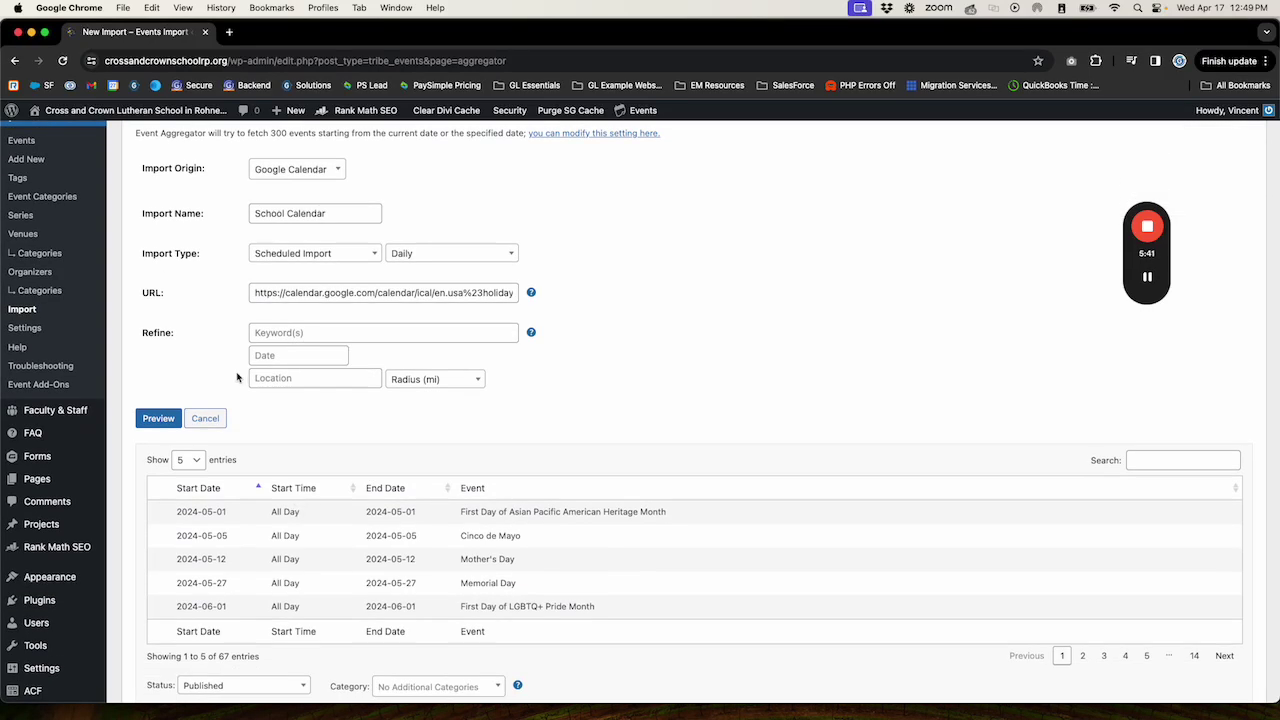
scroll(285, 400, "down", 2)
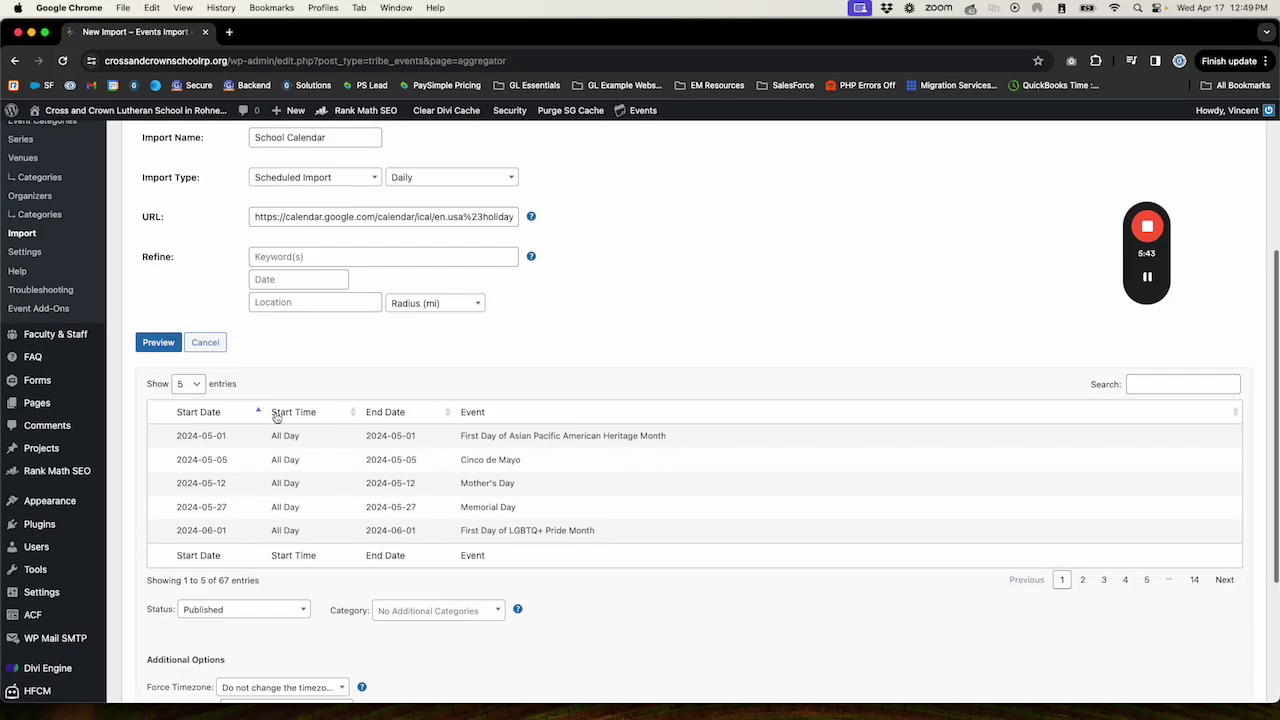
left_click_drag(176, 436, 618, 541)
left_click(504, 479)
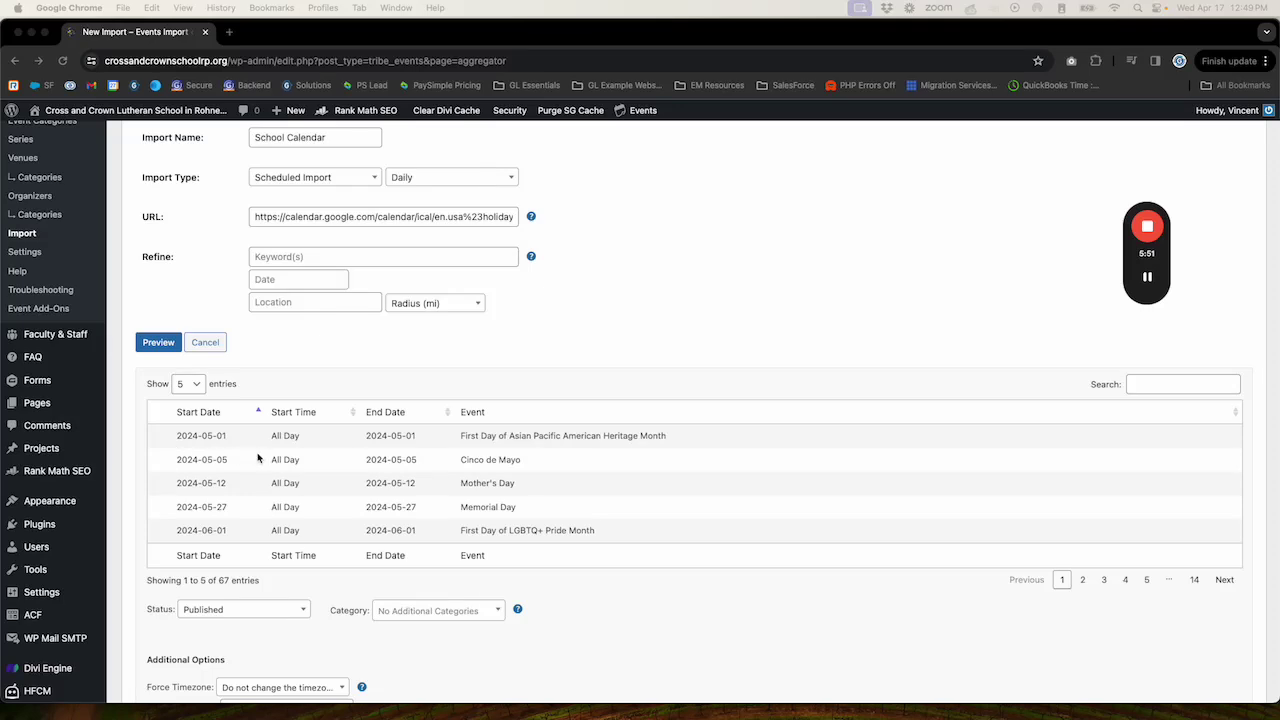
scroll(461, 479, "up", 1)
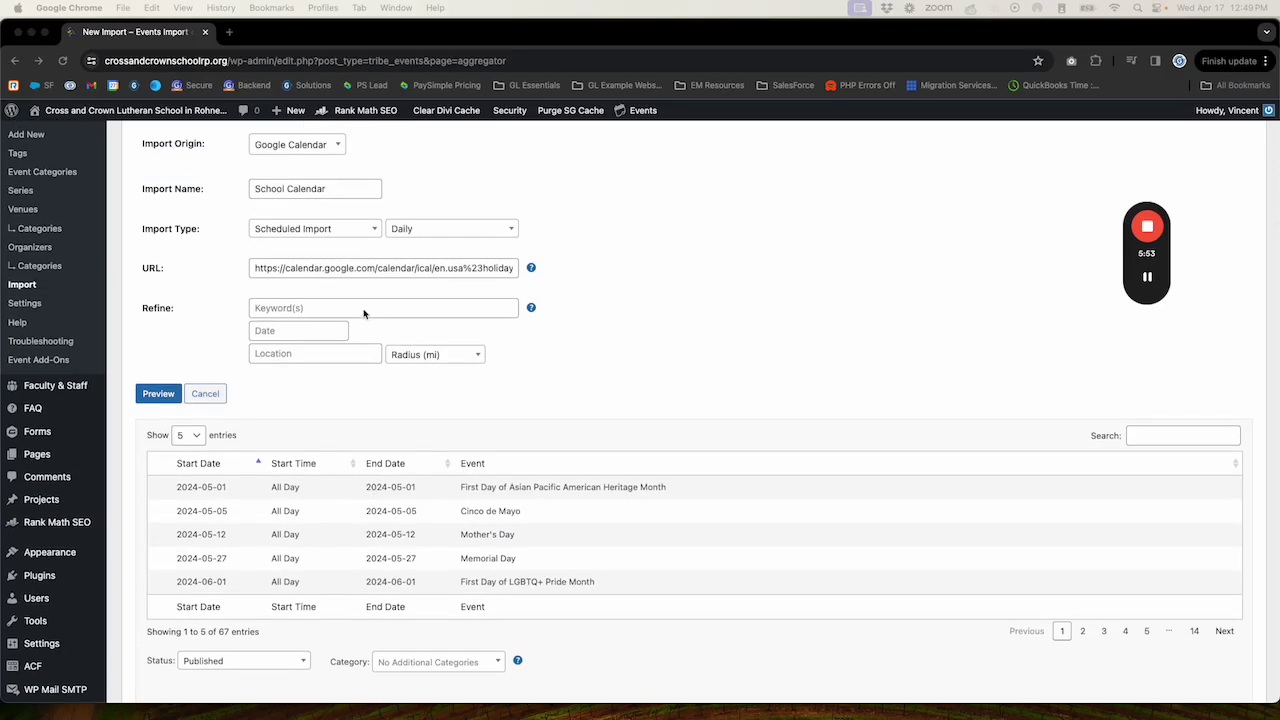
left_click(284, 318)
left_click(365, 272)
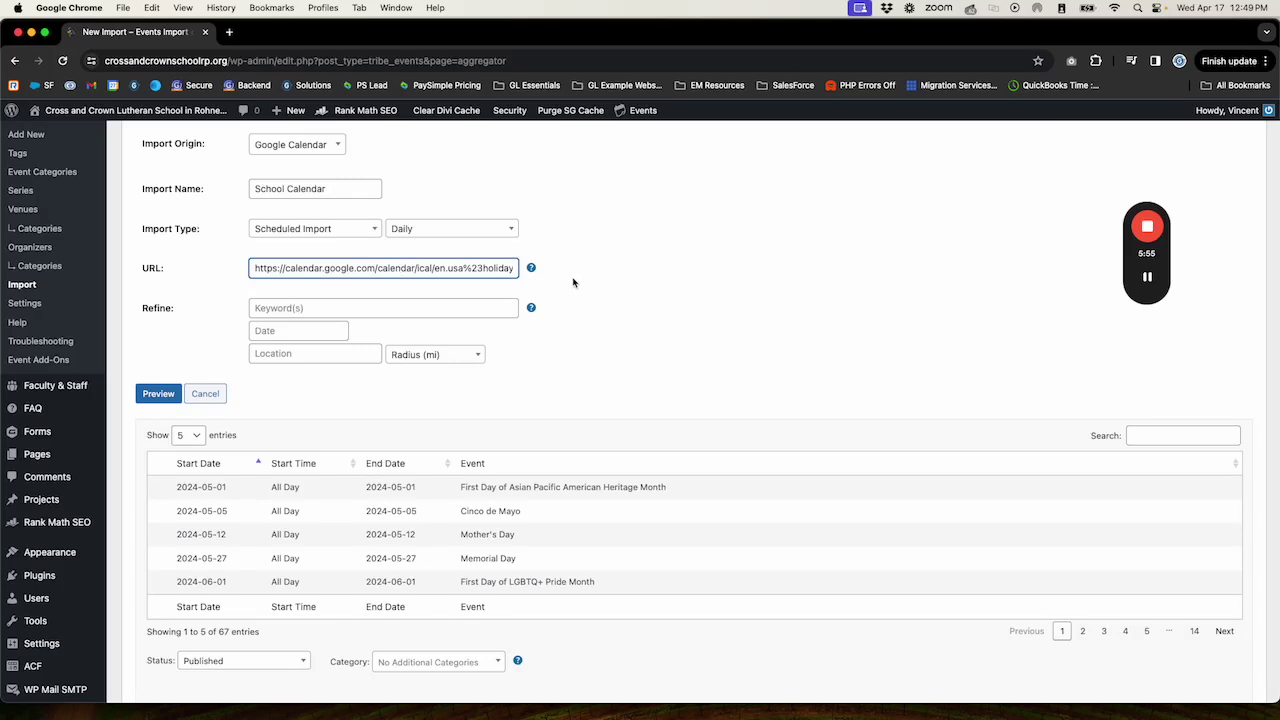
scroll(436, 531, "down", 3)
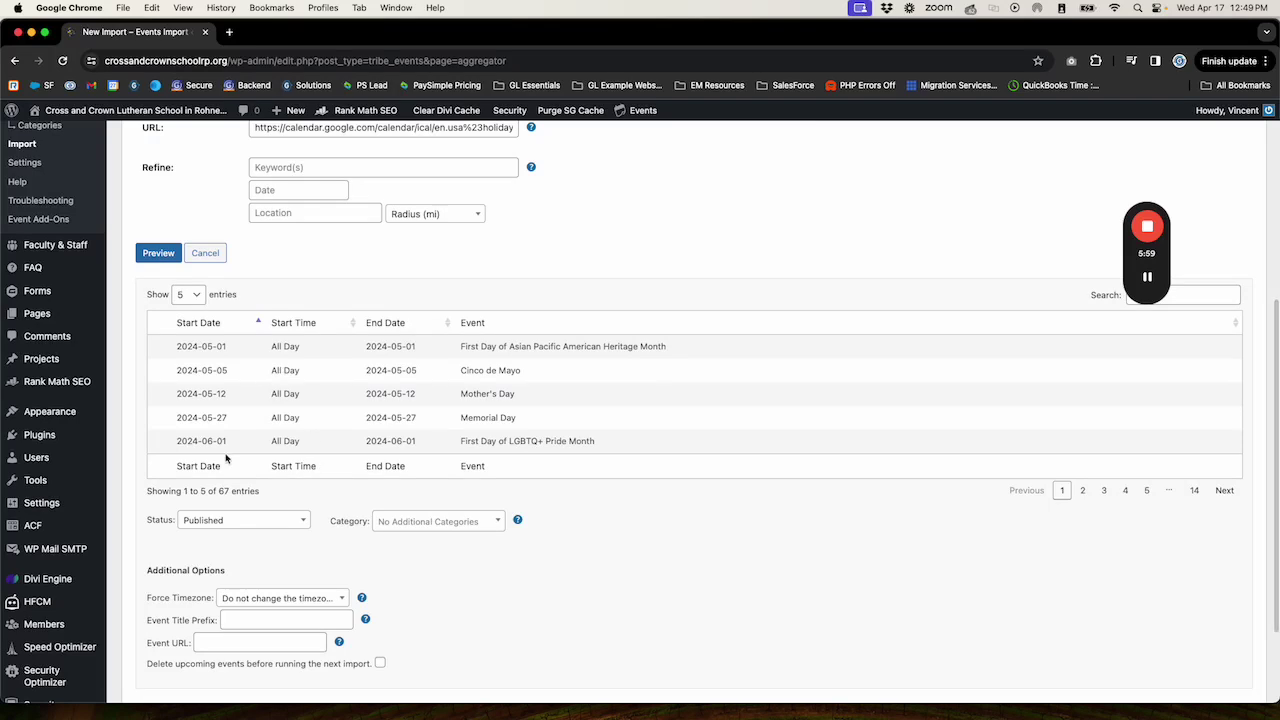
scroll(228, 458, "down", 3)
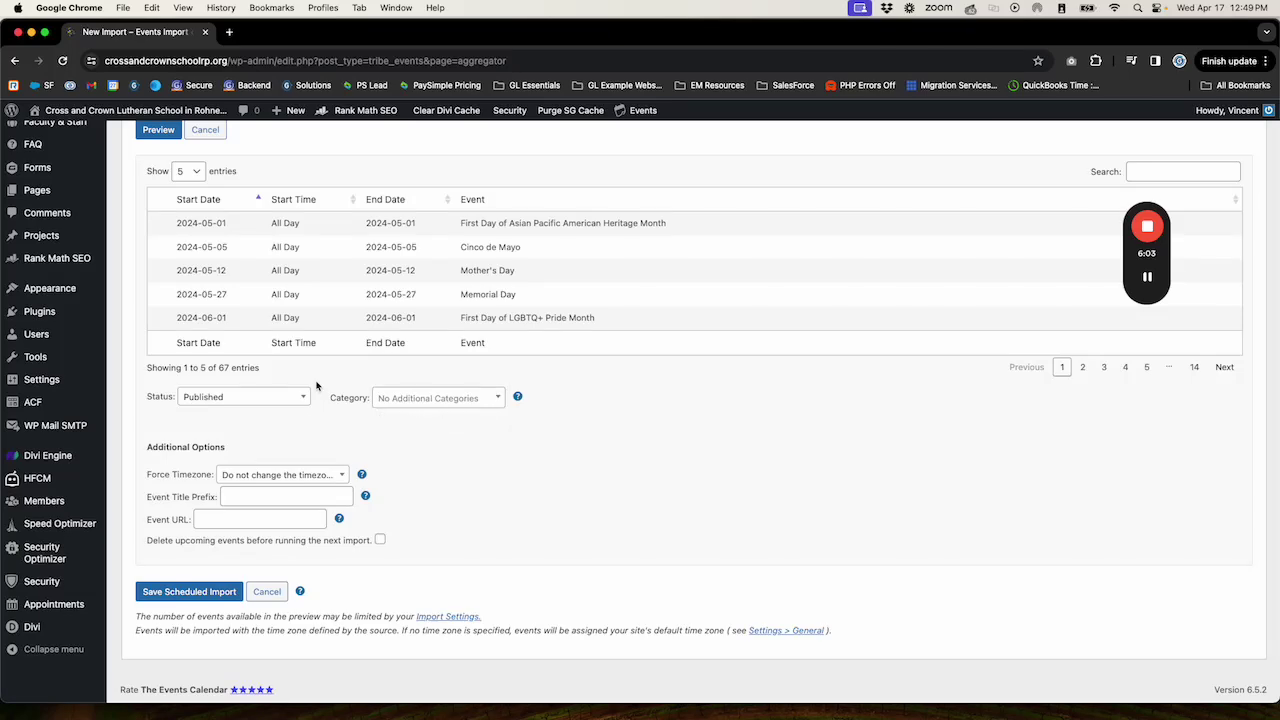
- Open the Event Categories page in a separate browser tab
scroll(234, 498, "up", 8)
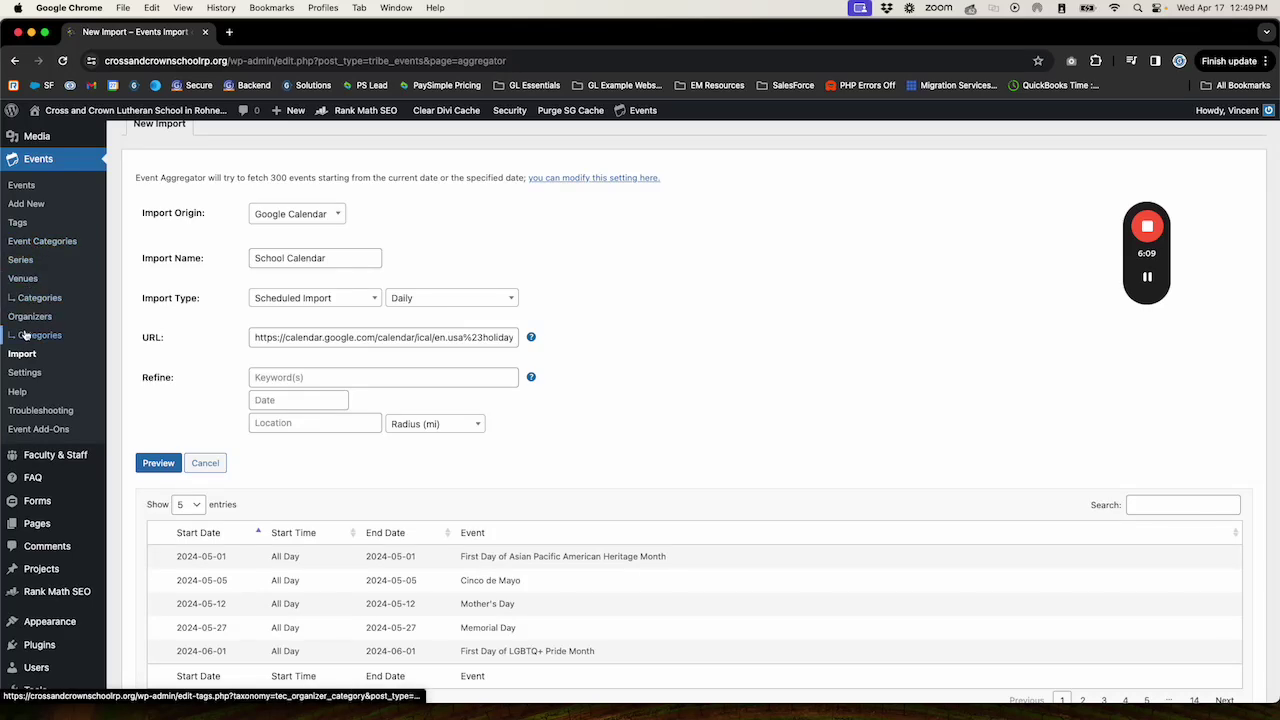
right_click(22, 240)
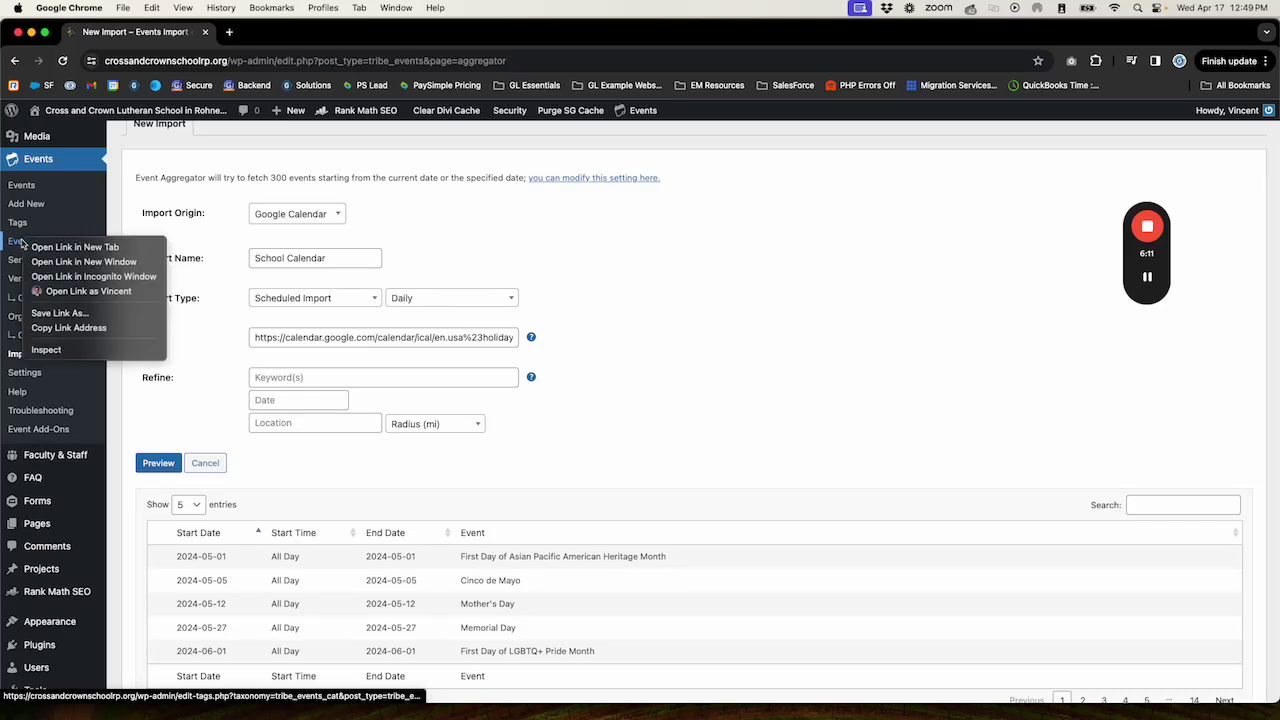
left_click(75, 247)
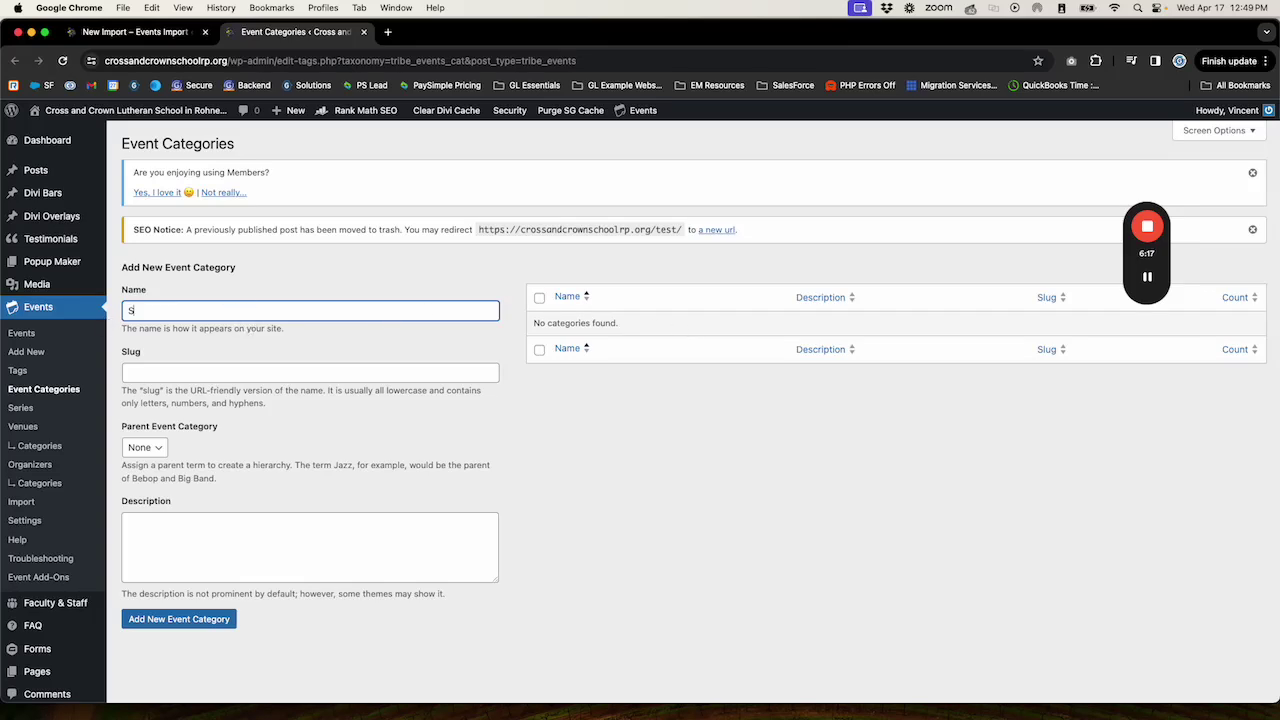
- Add an event category named "School Calendar" with the slug left blank, and return to the import form
type("School Calendar")
left_click(128, 372)
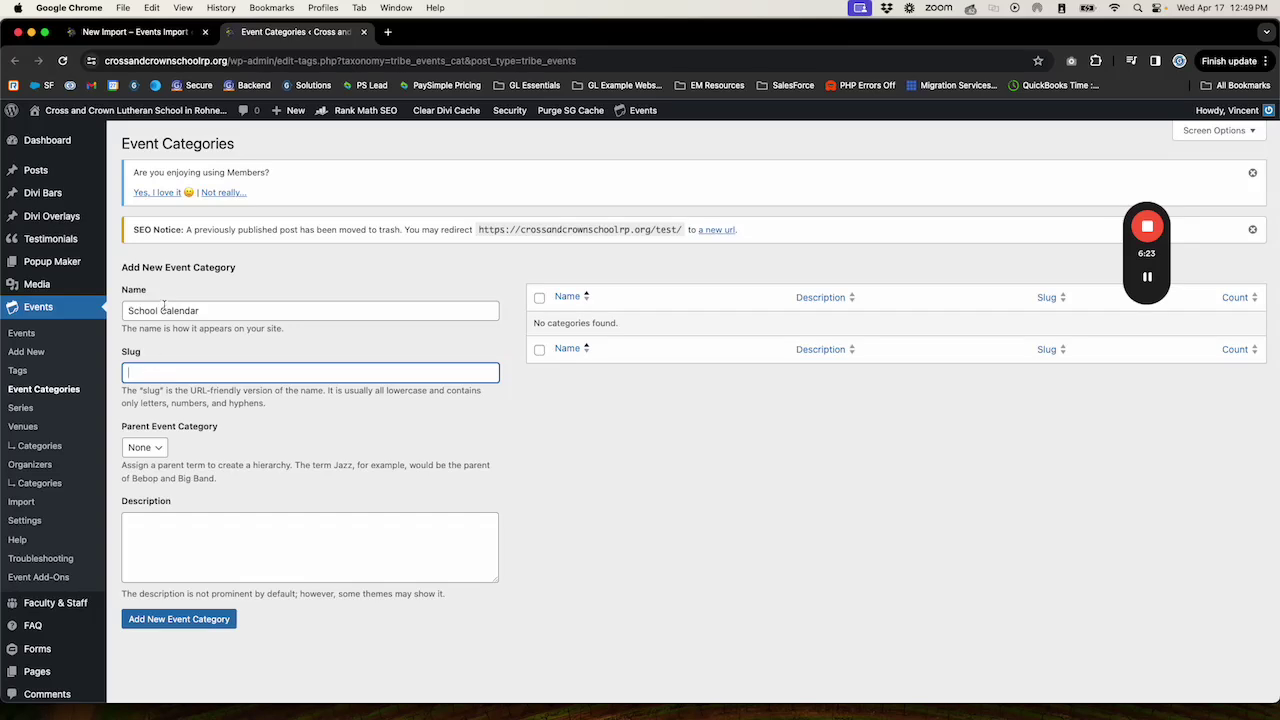
type("sch")
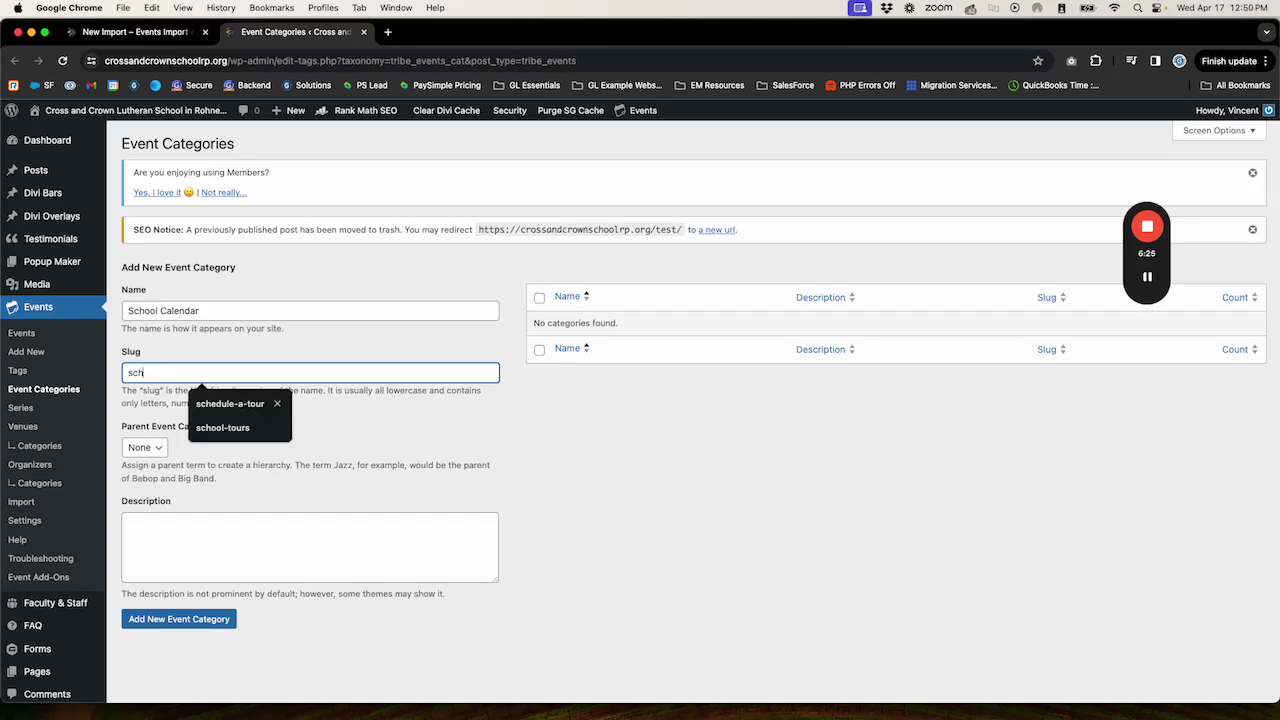
key("BackSpace")
key("BackSpace")
key("BackSpace")
left_click(226, 622)
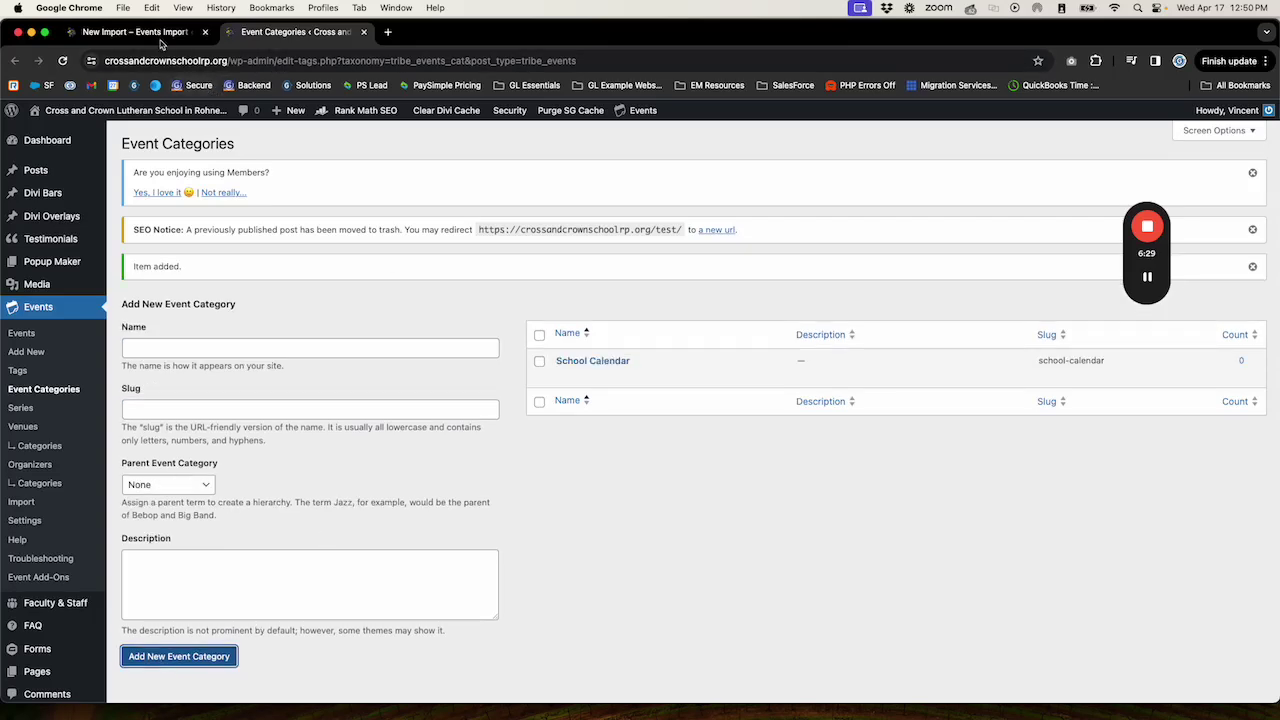
key("ctrl+shift+Tab")
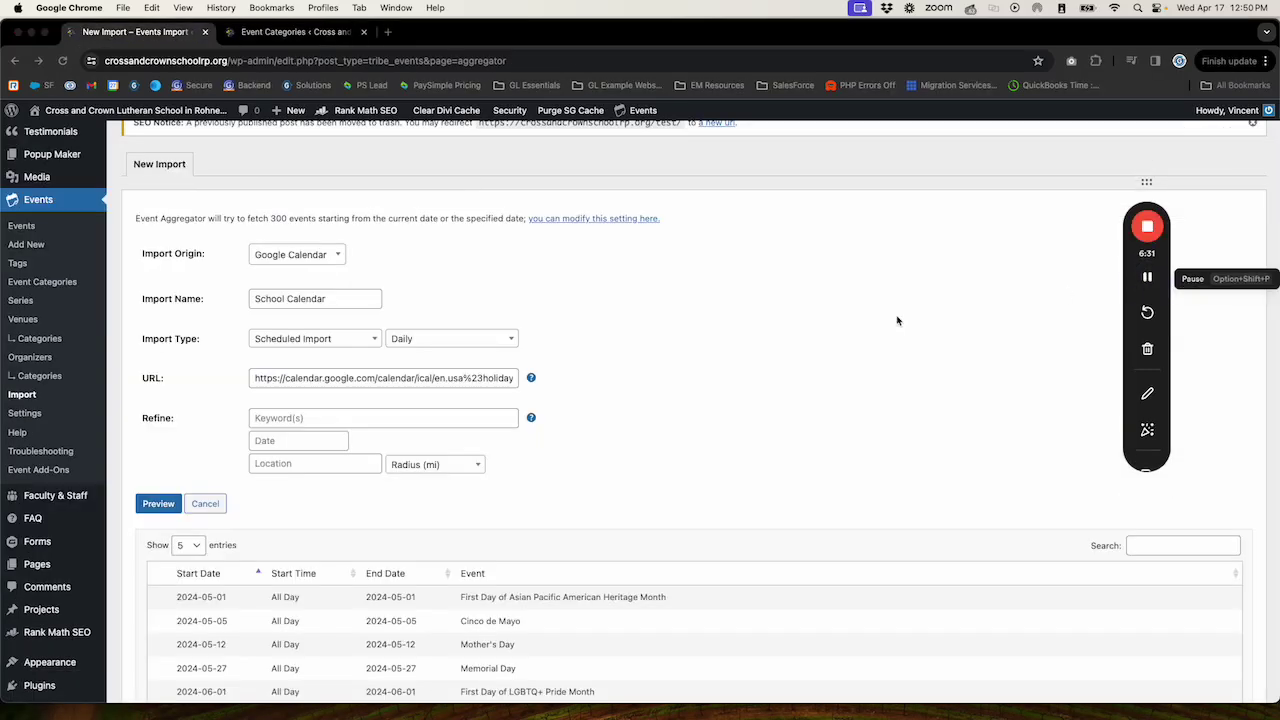
- Keep the status of the imported events as Published and assign them to the School Calendar category
scroll(575, 431, "down", 7)
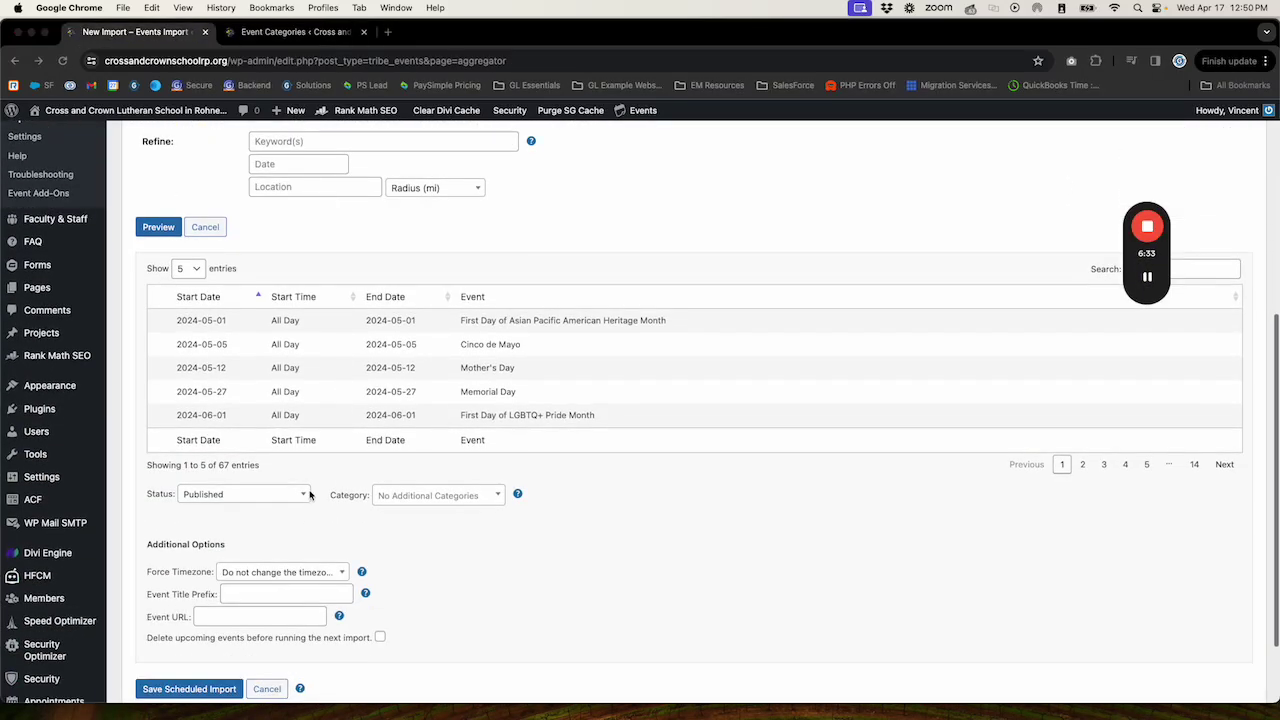
left_click(195, 404)
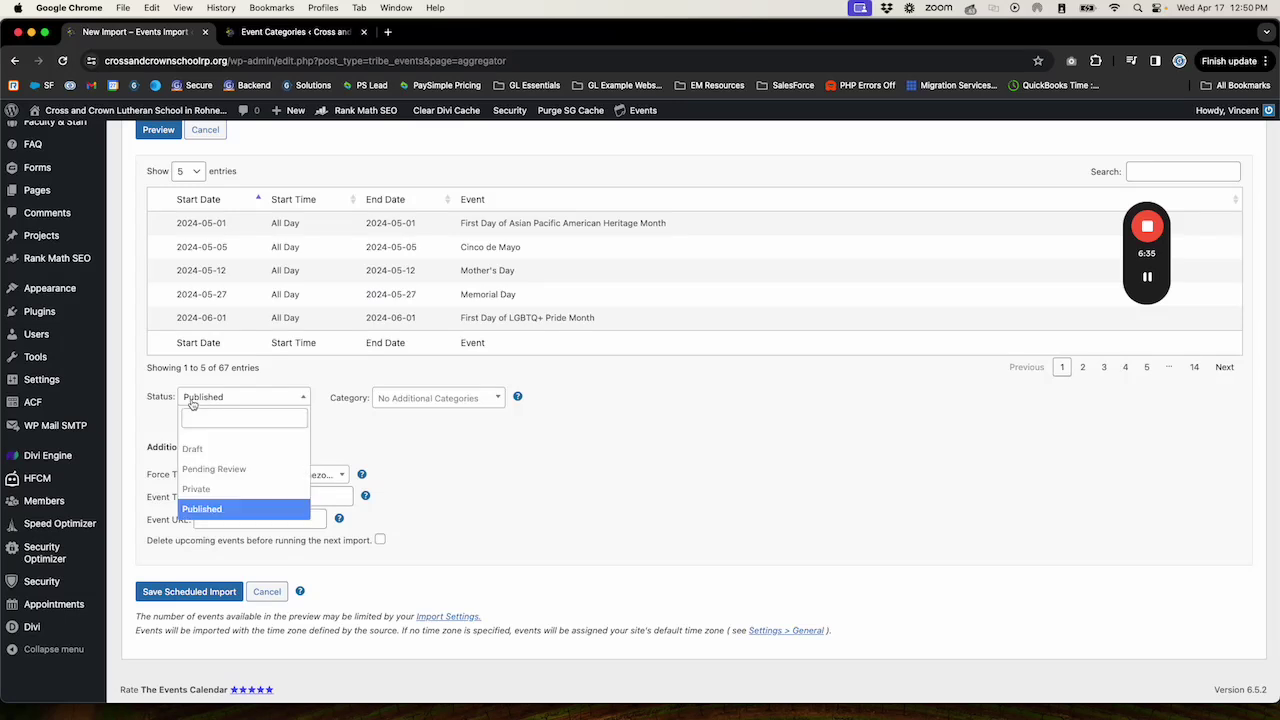
left_click(208, 518)
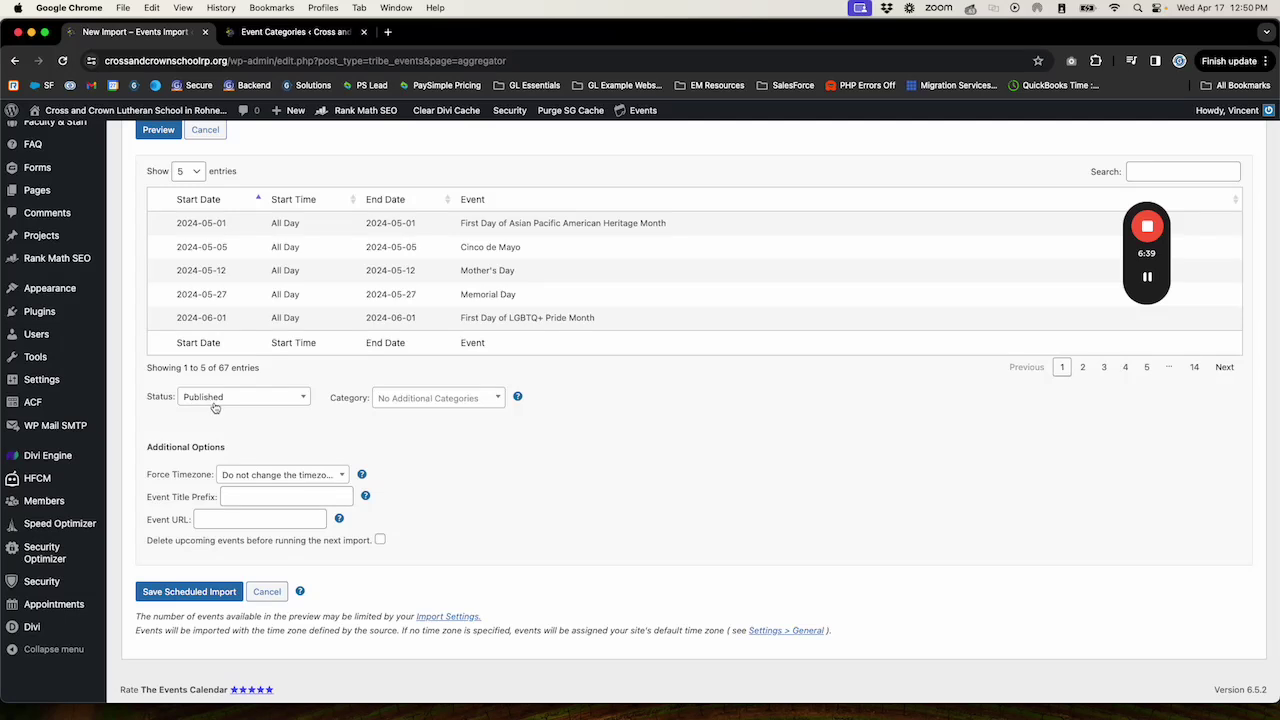
left_click(426, 400)
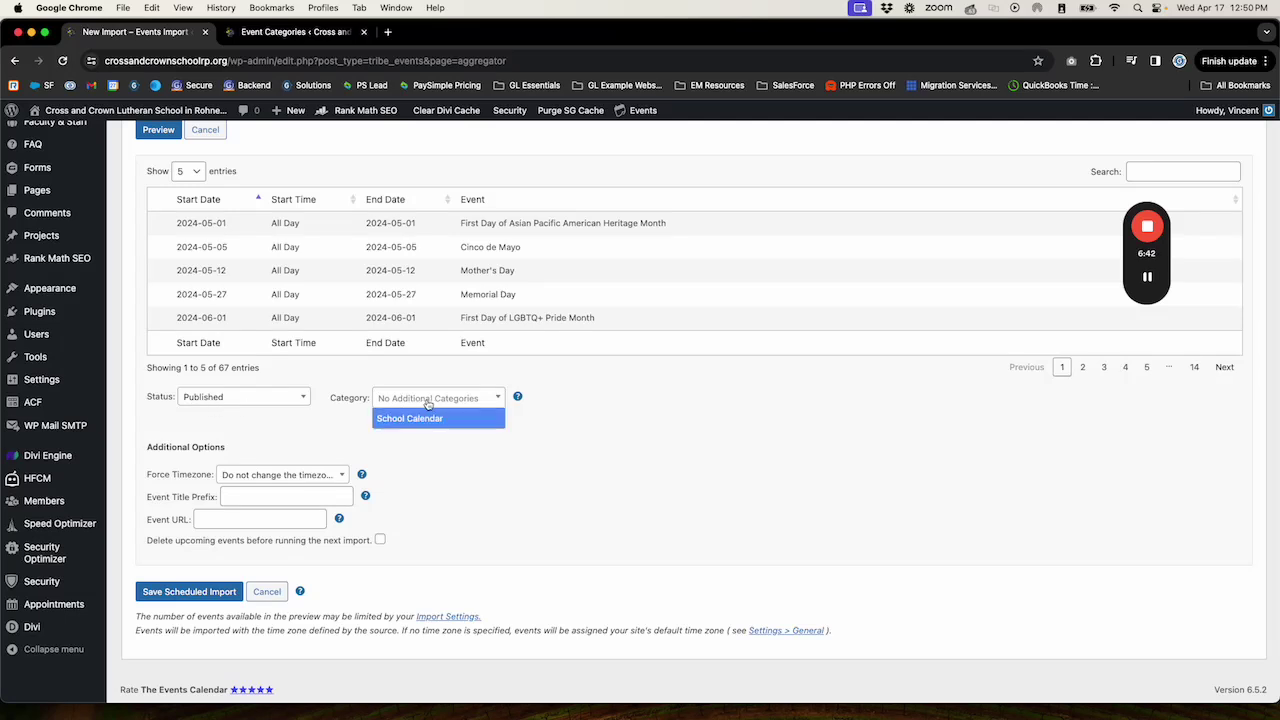
left_click(399, 421)
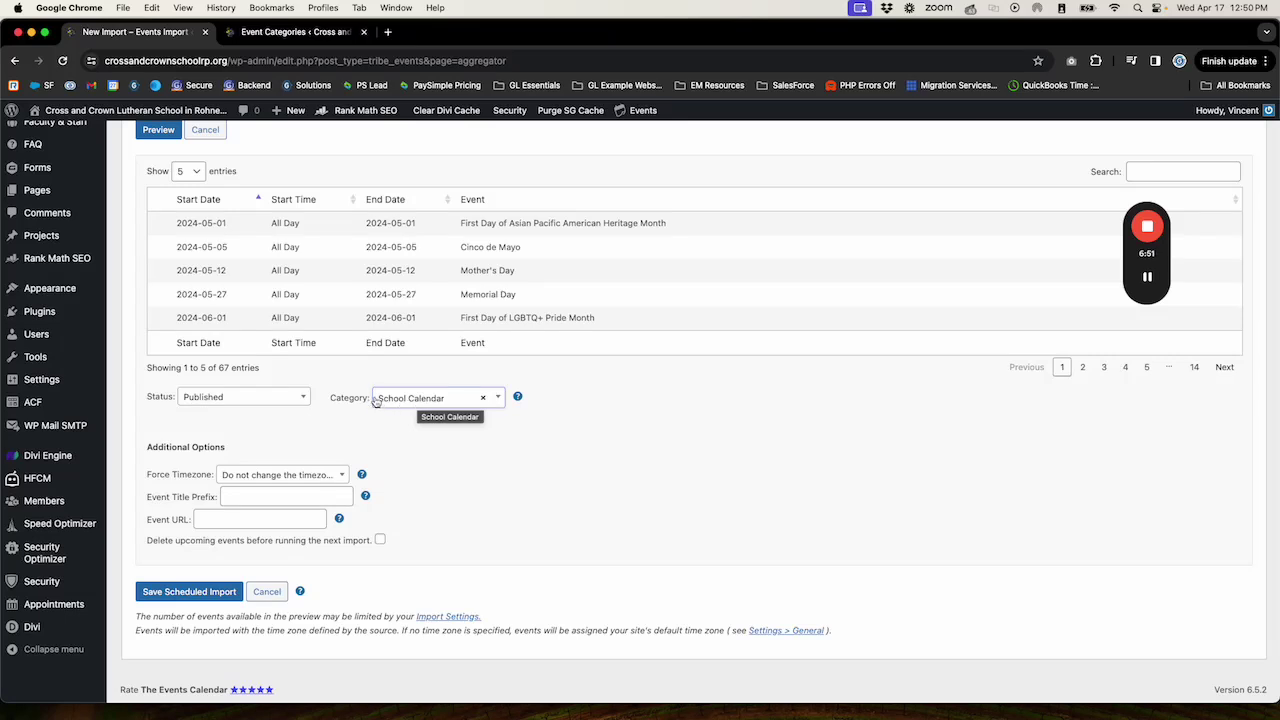
- Reselect School Calendar as the import's category and save the scheduled import
left_click(412, 402)
left_click(427, 458)
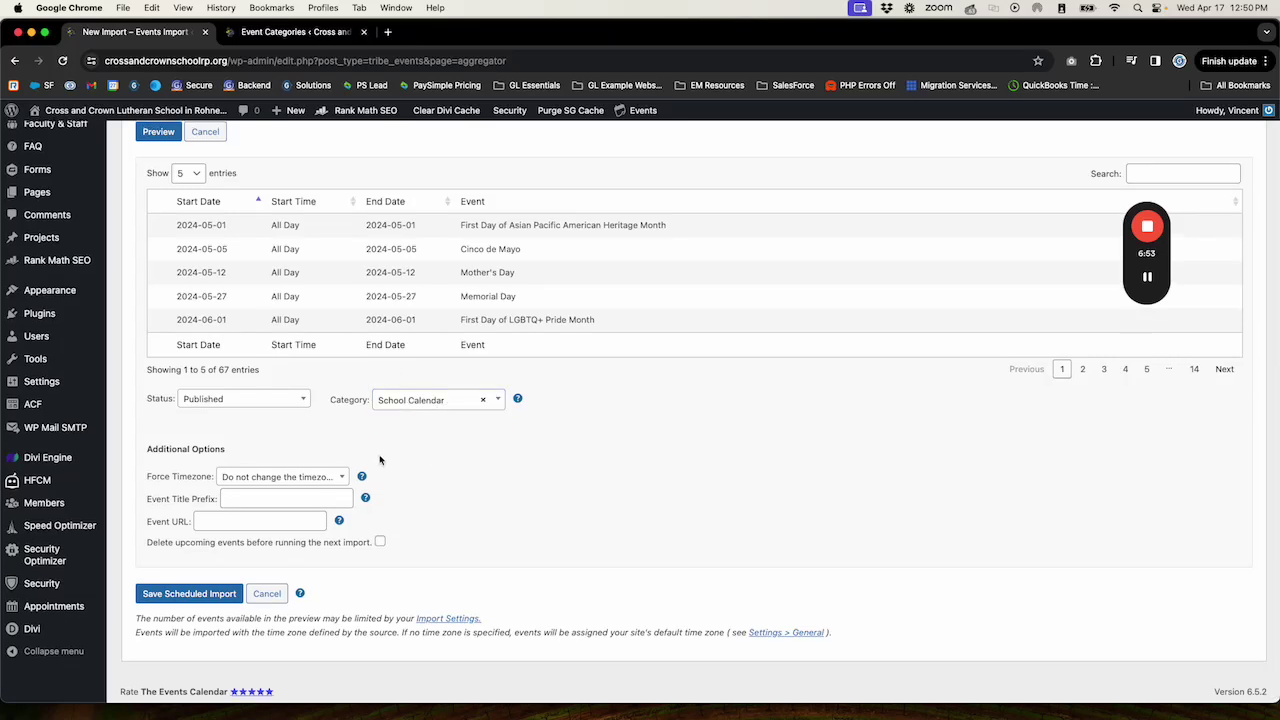
left_click(425, 401)
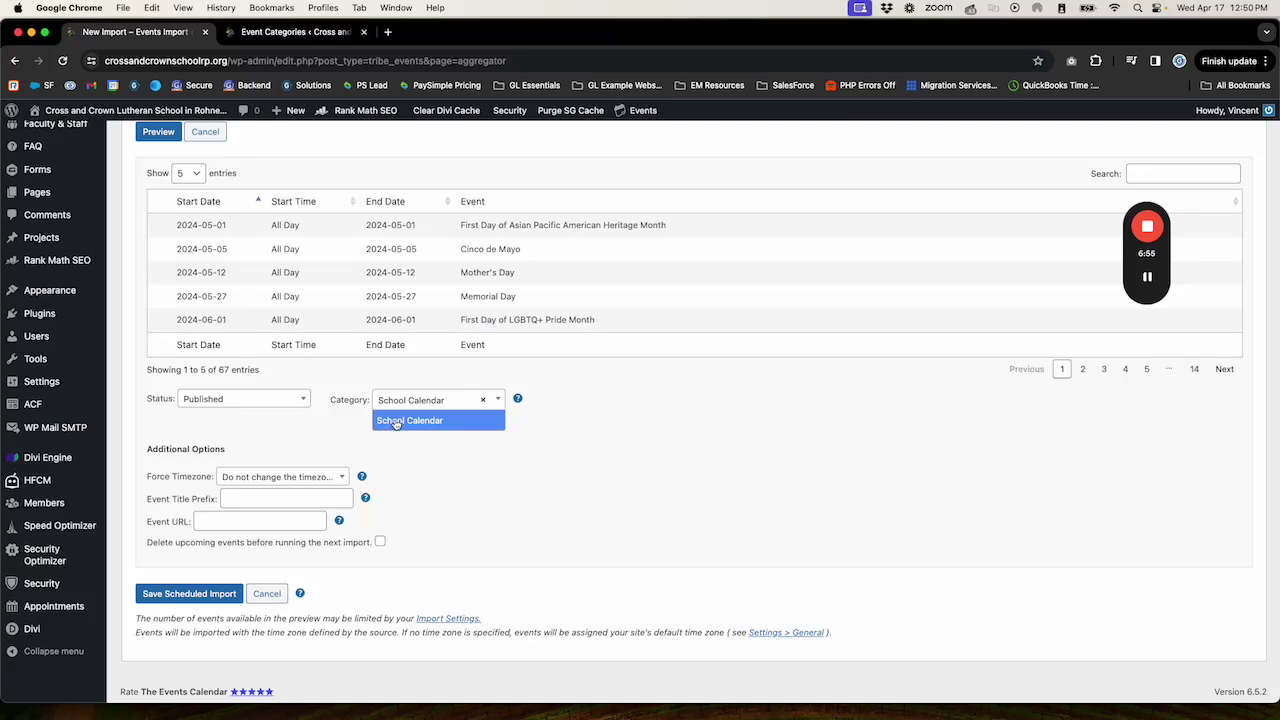
left_click(388, 425)
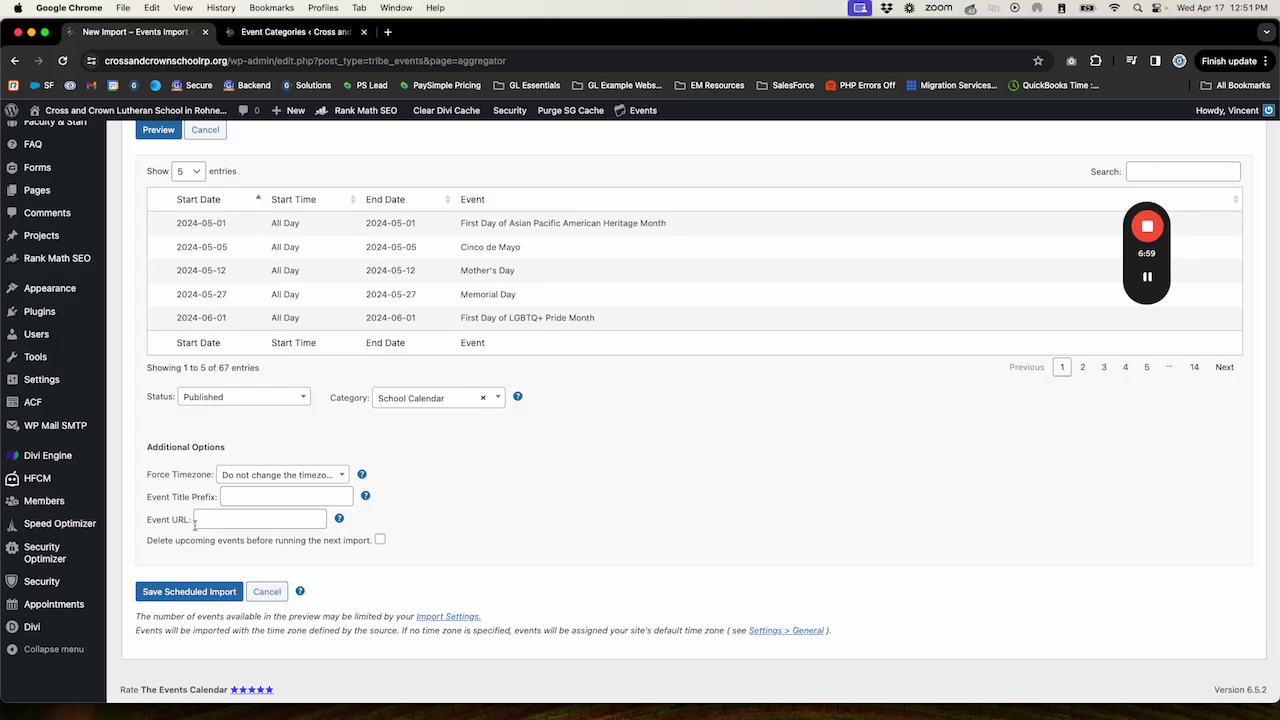
left_click(208, 593)
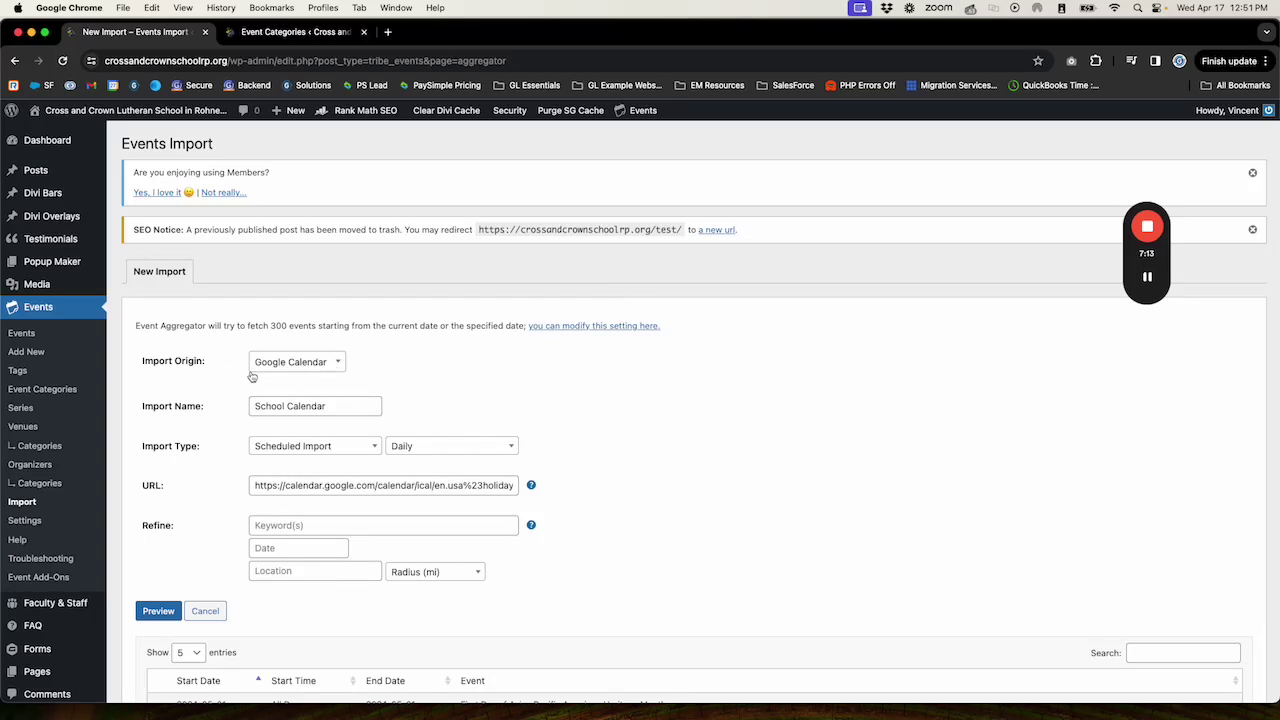
- Open the school website's home page in the second browser tab and return to the Events Import page
left_click(276, 33)
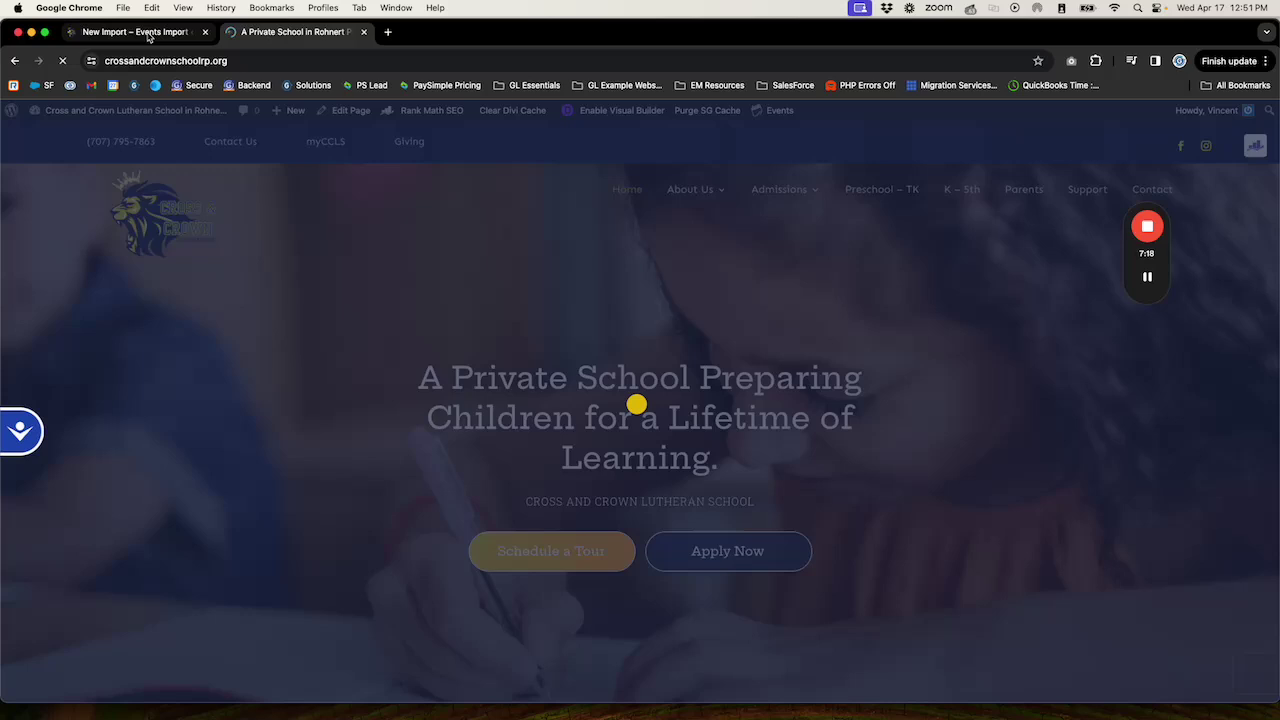
left_click(148, 33)
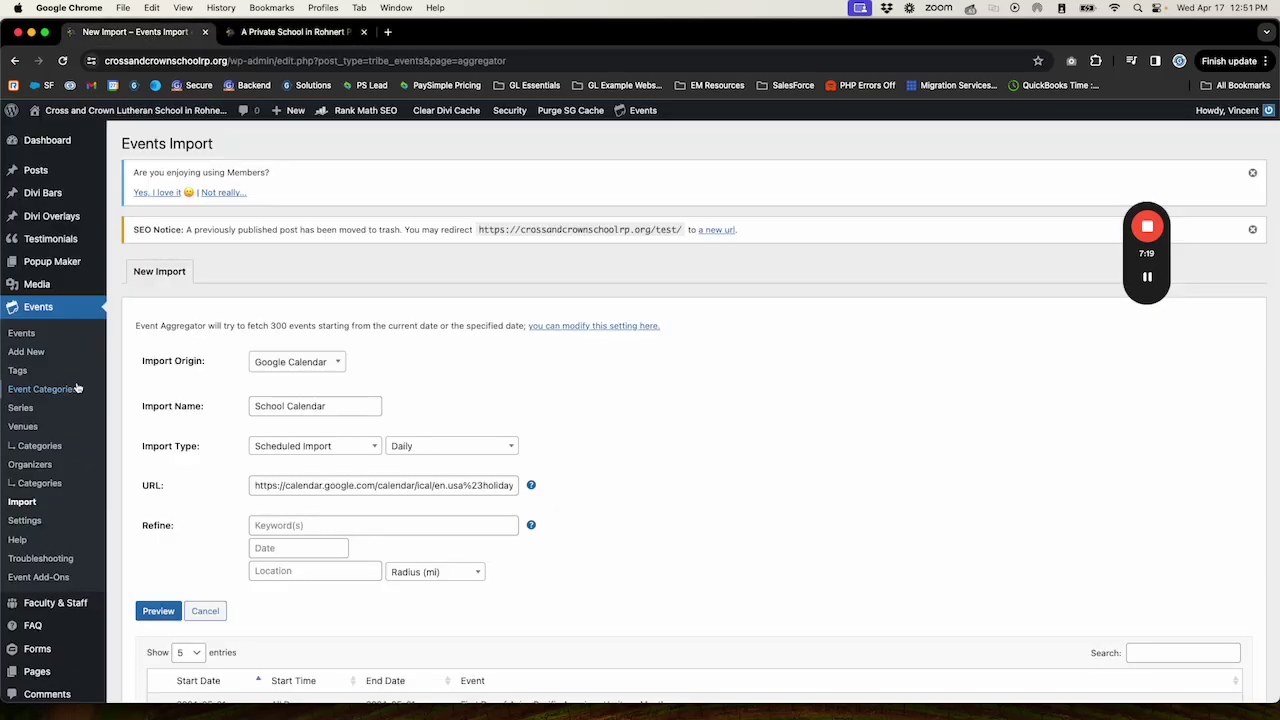